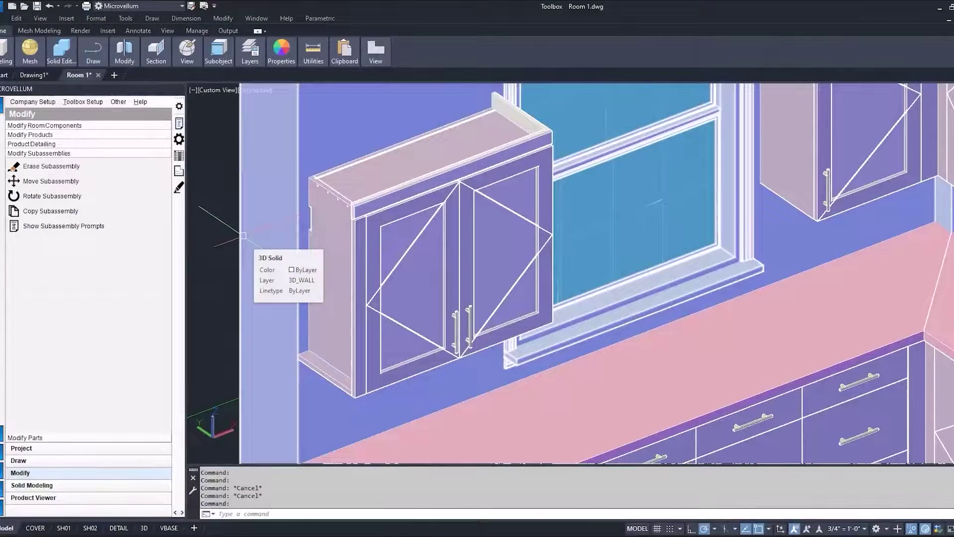
Zoom in on the upper cabinet, switch to the X-ray visual style, and orbit around it.
scroll(359, 298, up, 2)
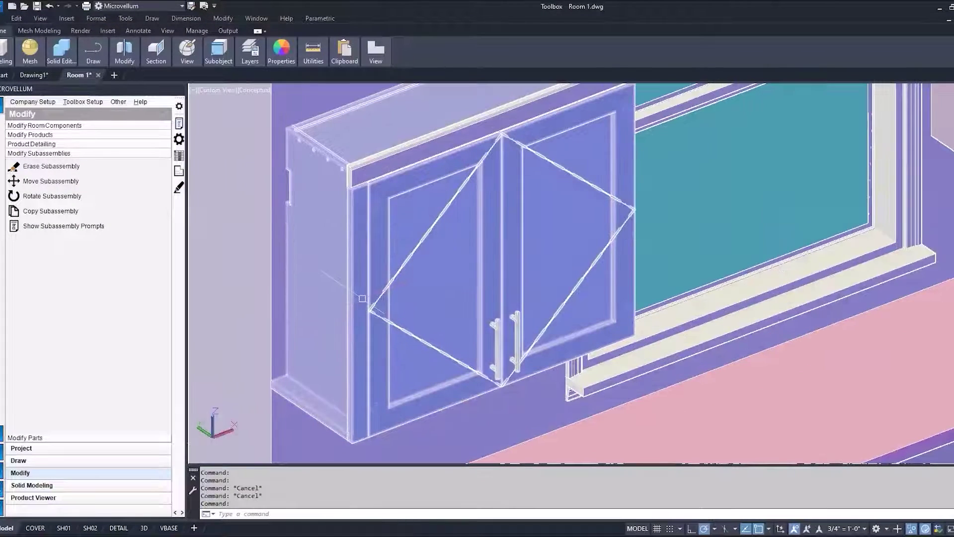
scroll(376, 309, up, 3)
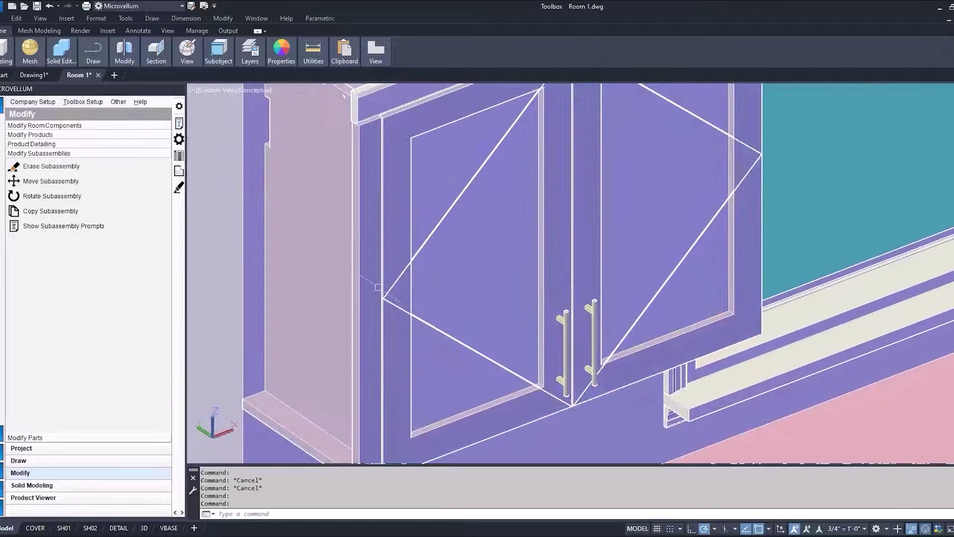
click(255, 90)
click(281, 217)
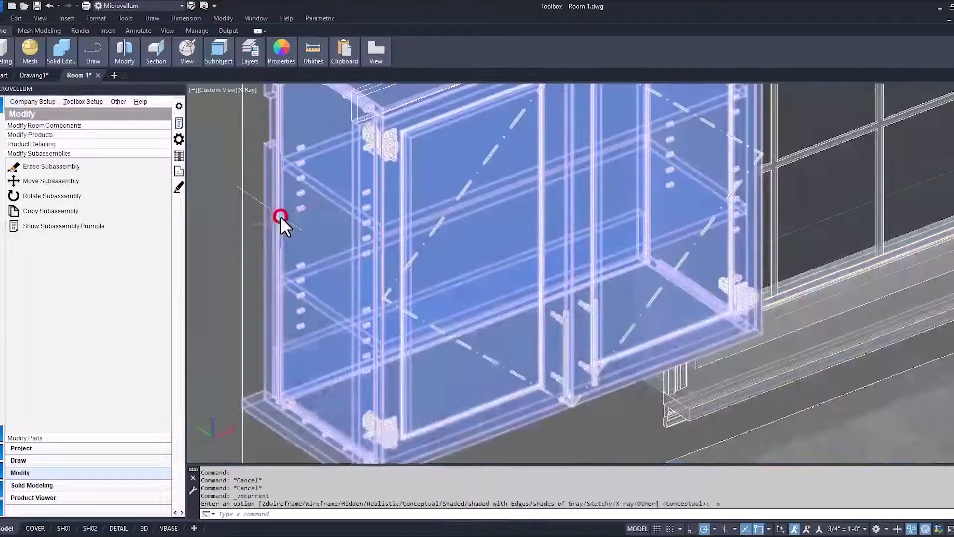
click(139, 128)
shift+middle_drag(368, 317, 547, 283)
scroll(675, 277, down, 1)
scroll(677, 278, up, 3)
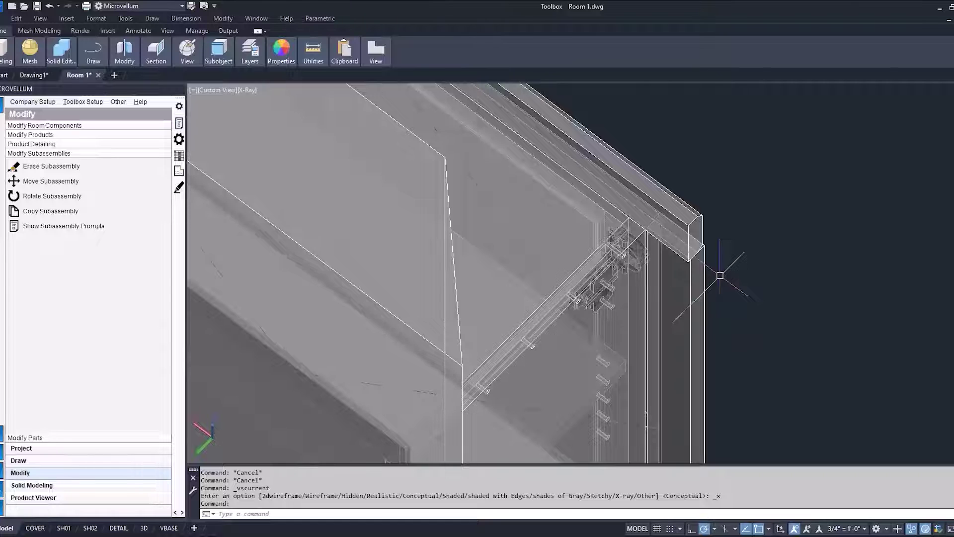
shift+middle_drag(719, 274, 700, 247)
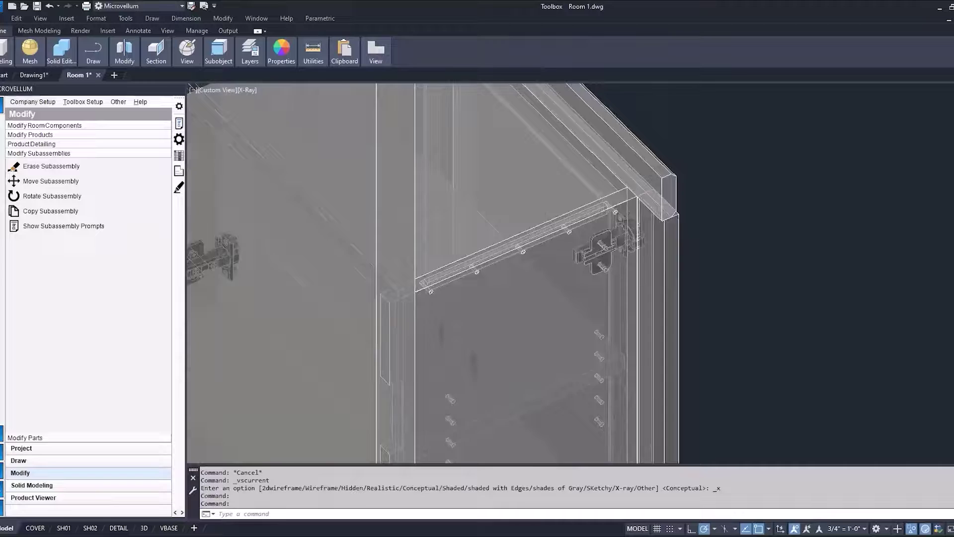
Undo the last two view changes and switch to the top plan view with UPL.
text(u)
key(Return)
text(u)
key(Return)
shift+middle_drag(618, 407, 608, 410)
text(upl)
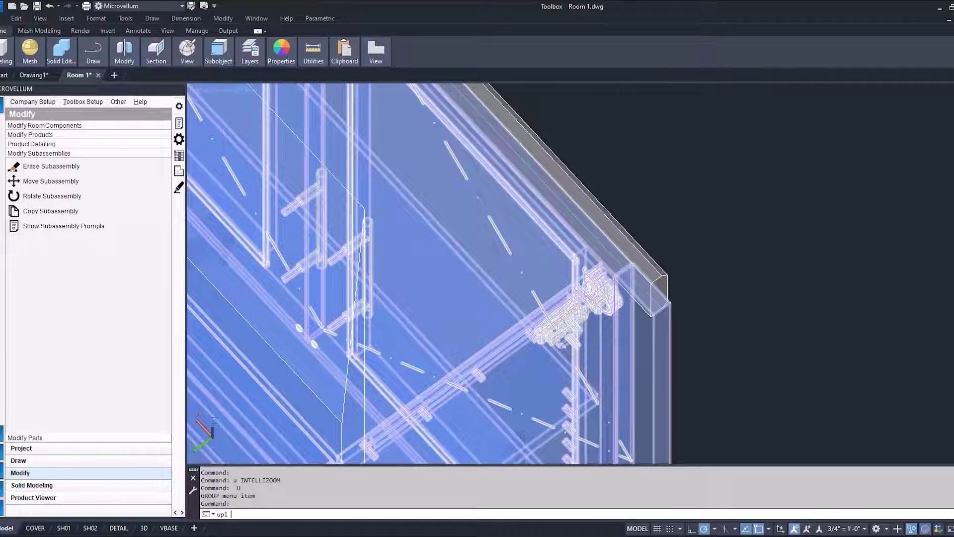
key(Return)
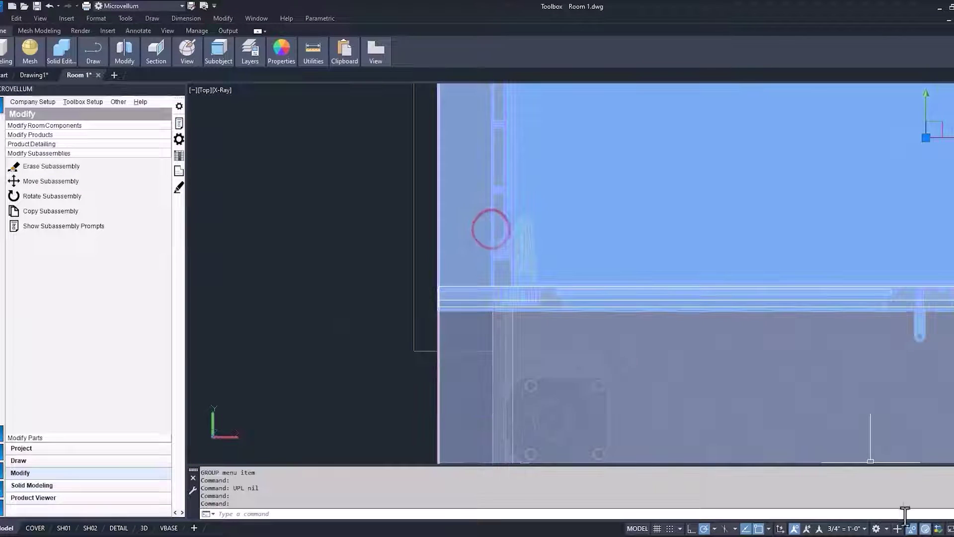
Isolate the cabinet and switch the visual style to 2D Wireframe.
click(911, 528)
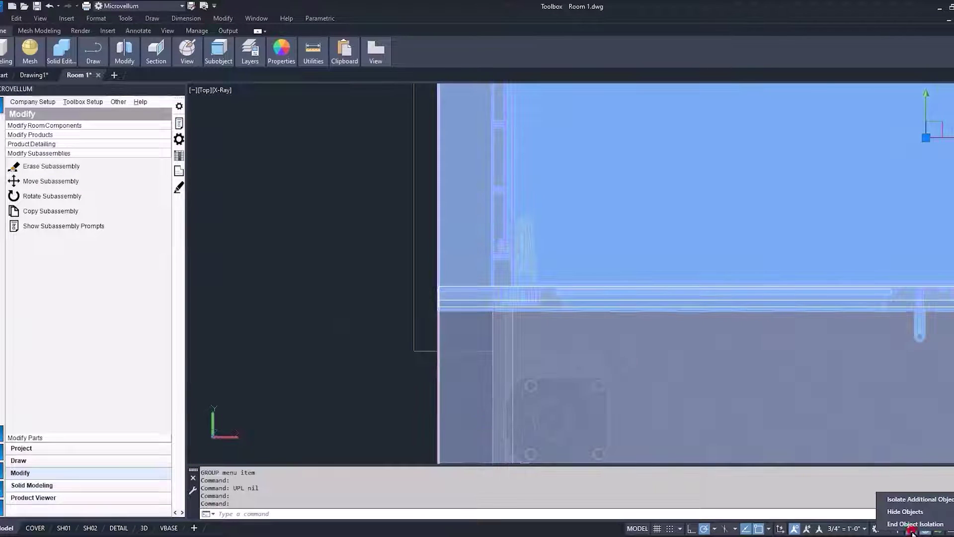
click(909, 500)
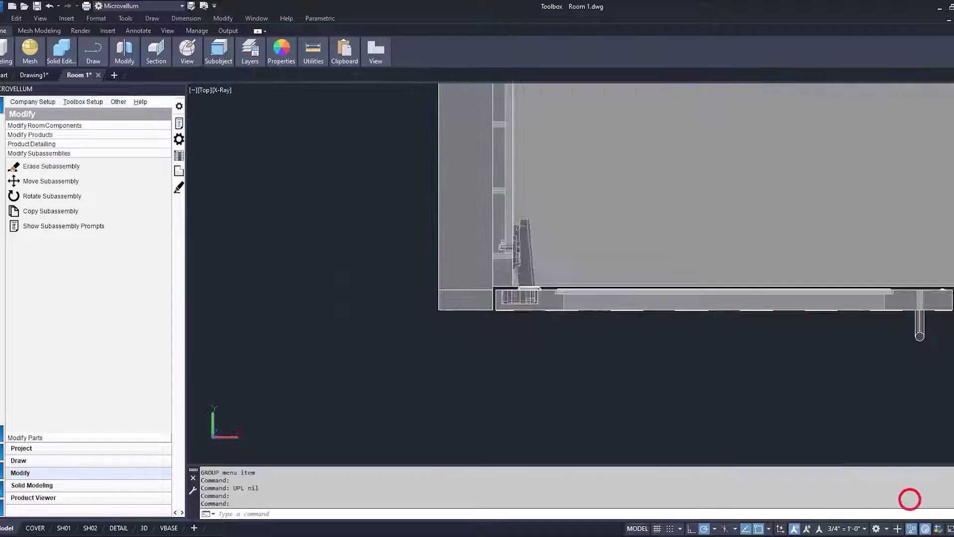
click(220, 90)
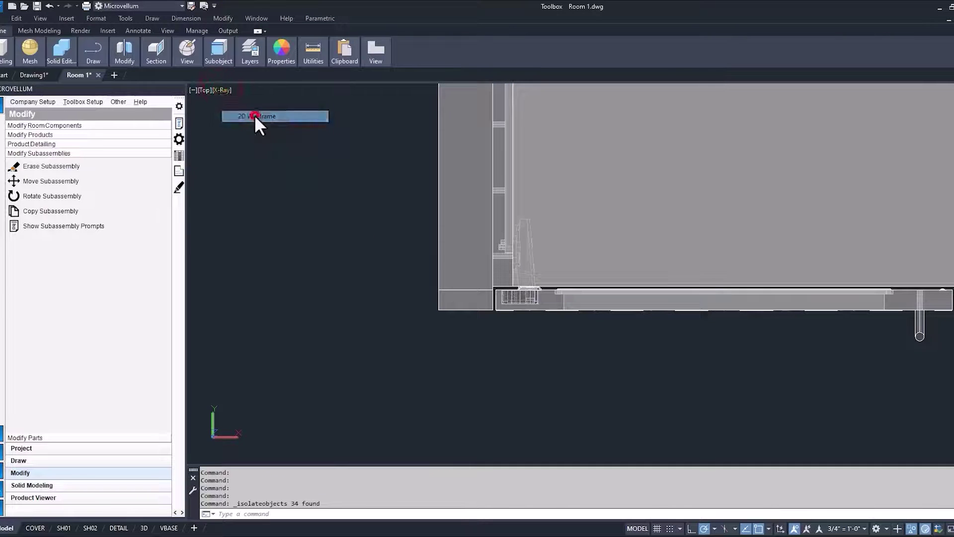
click(255, 116)
Open the part properties of the 1.08 Upper 2 Door Glass Door cabinet.
scroll(415, 268, down, 4)
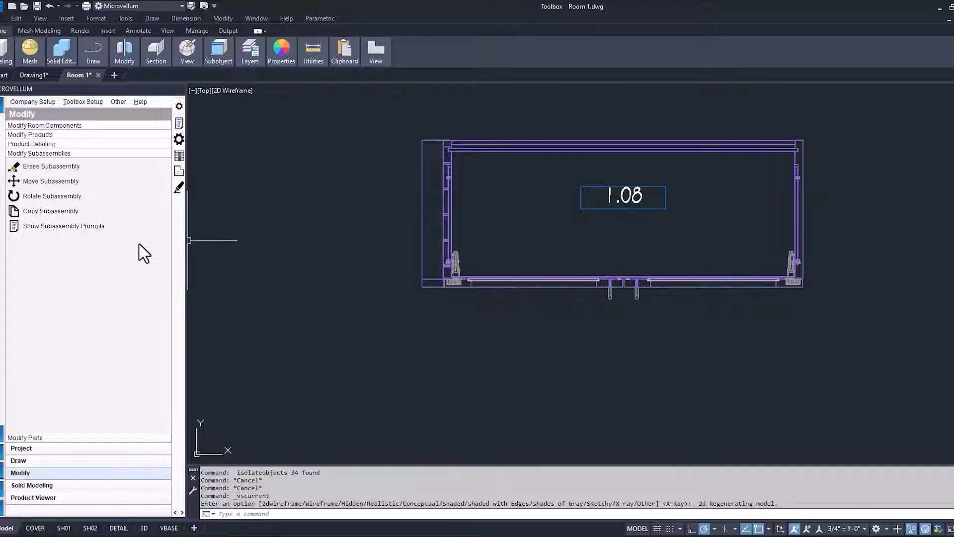
click(178, 138)
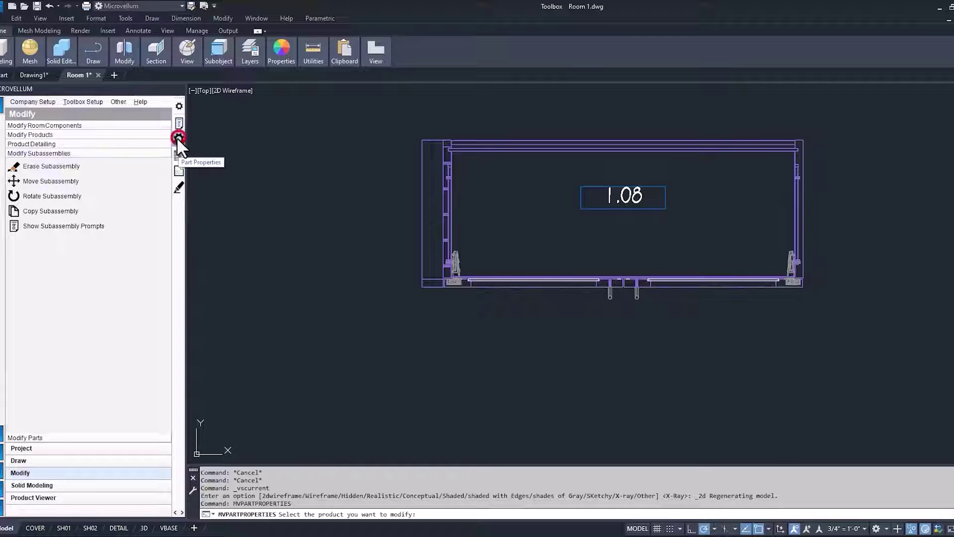
click(422, 171)
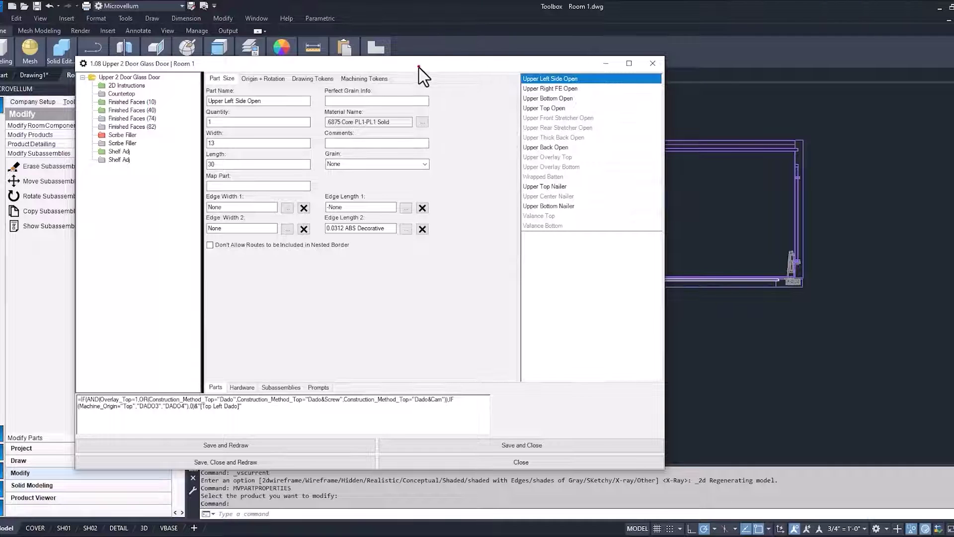
drag(419, 67, 436, 58)
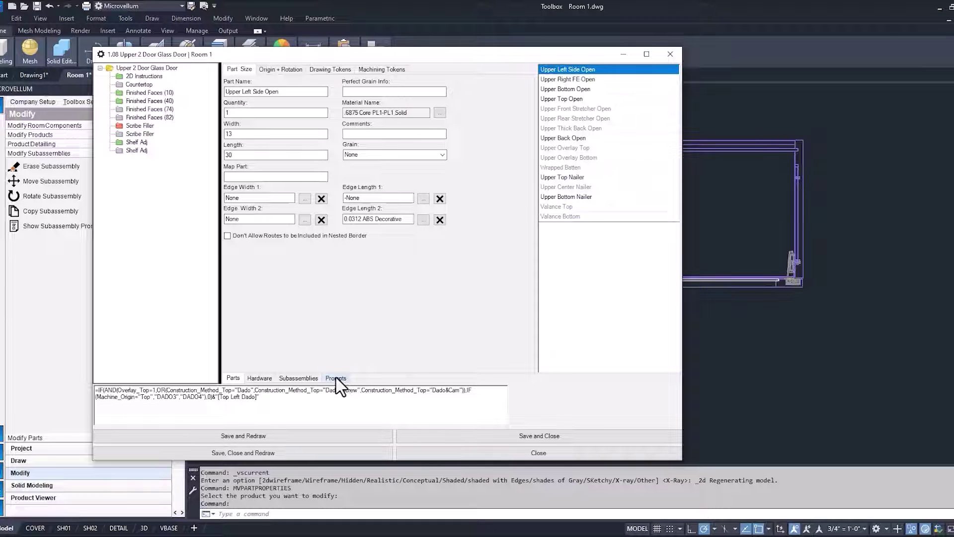
click(589, 75)
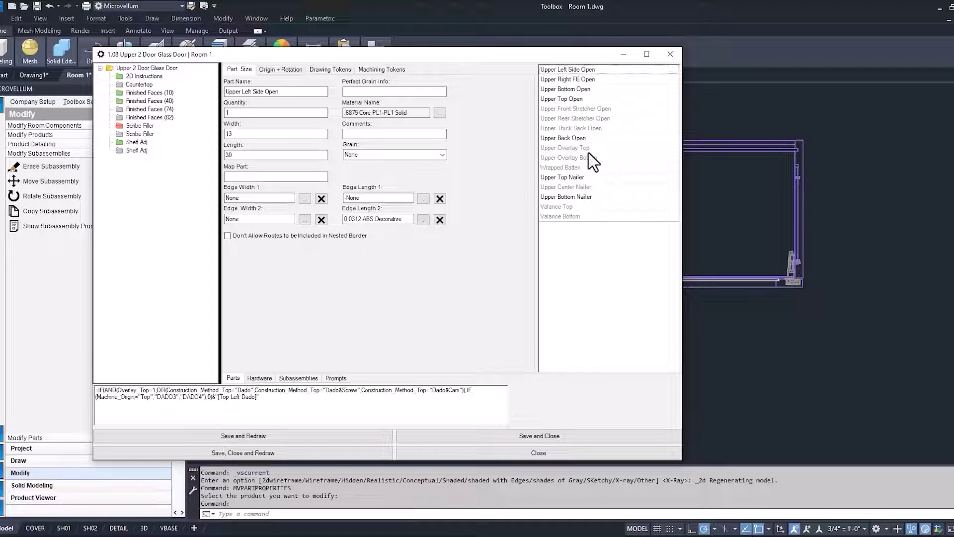
click(137, 127)
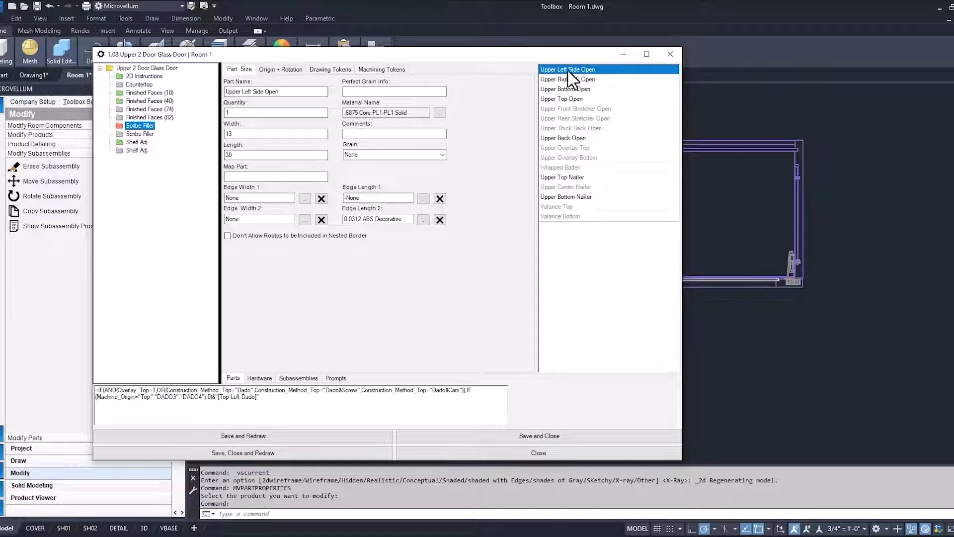
Show the Scribe Filler's parts and browse the Filler Return and Bottom Return details.
right_click(140, 127)
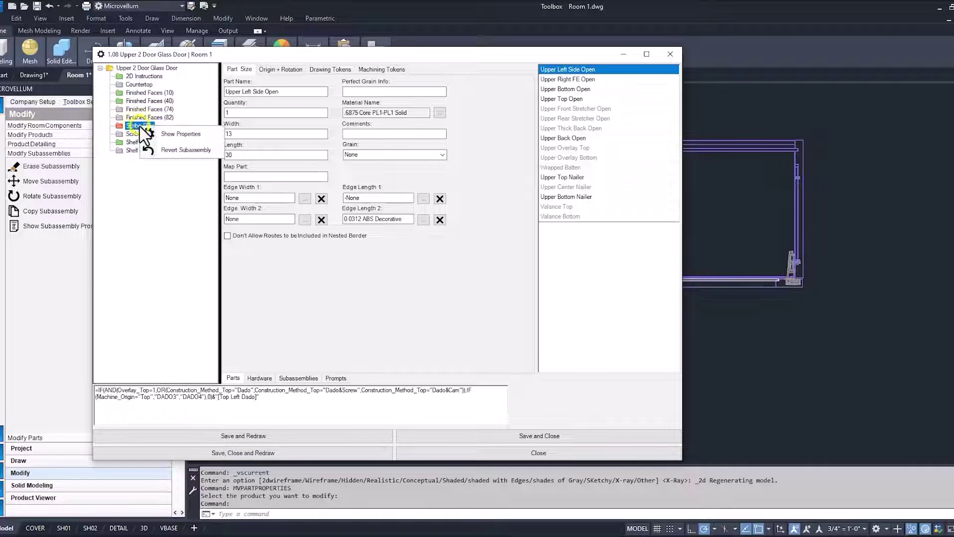
click(184, 136)
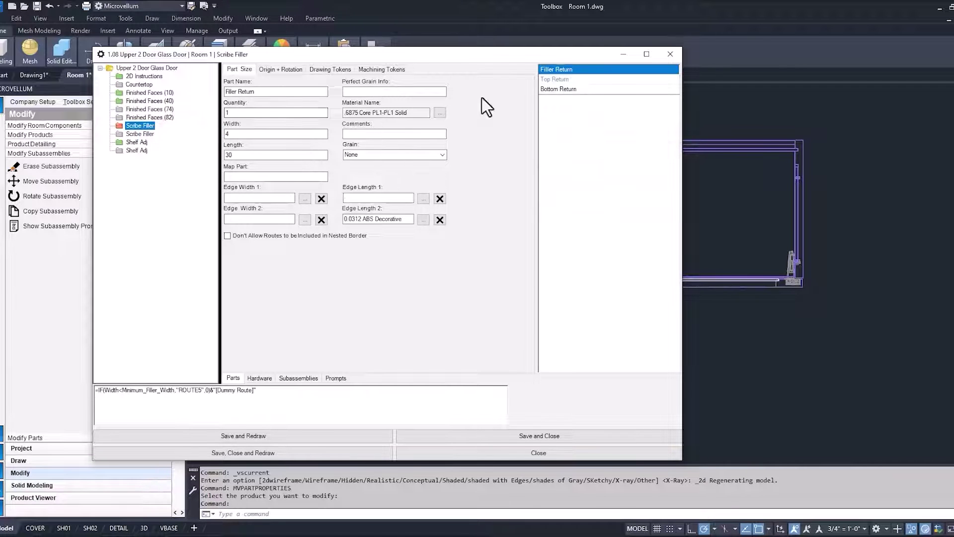
click(555, 69)
click(555, 89)
click(554, 69)
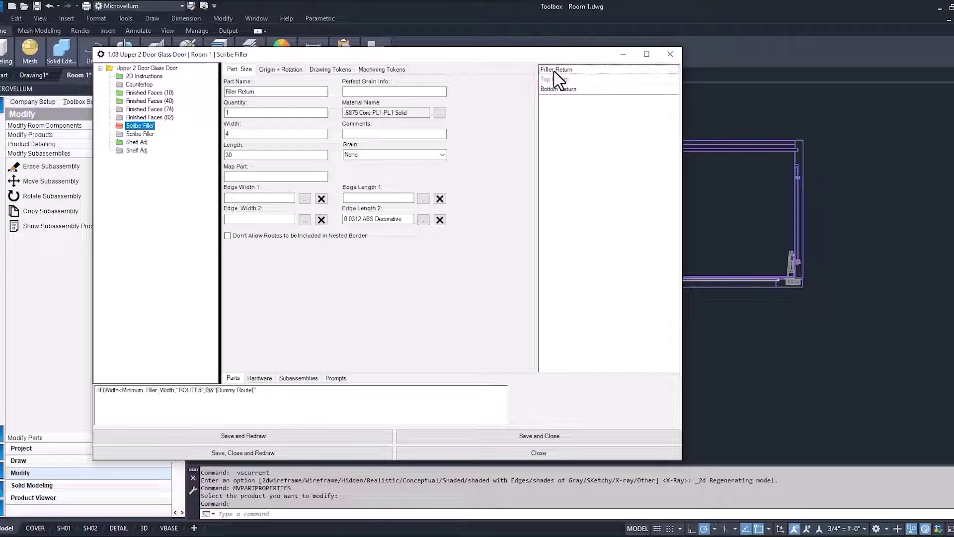
Shrink the Scribe Filler window, orbit the cabinet into 3D, and review the return part sizes.
mouse_move(543, 57)
mouse_down()
mouse_move(715, 92)
mouse_move(750, 139)
mouse_move(596, 149)
mouse_move(389, 86)
mouse_move(448, 75)
mouse_up()
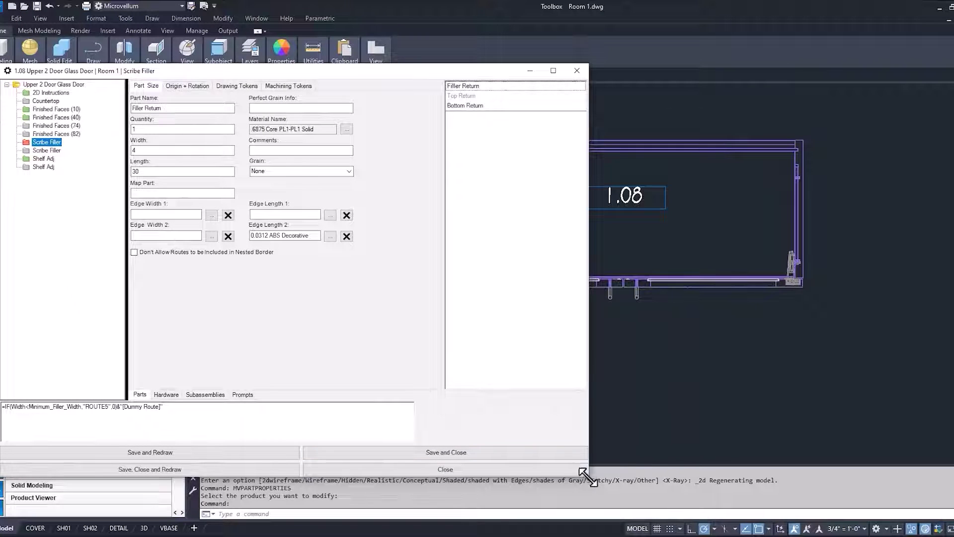
drag(587, 478, 442, 392)
click(373, 373)
shift+middle_drag(521, 329, 800, 288)
click(460, 293)
click(433, 358)
click(370, 512)
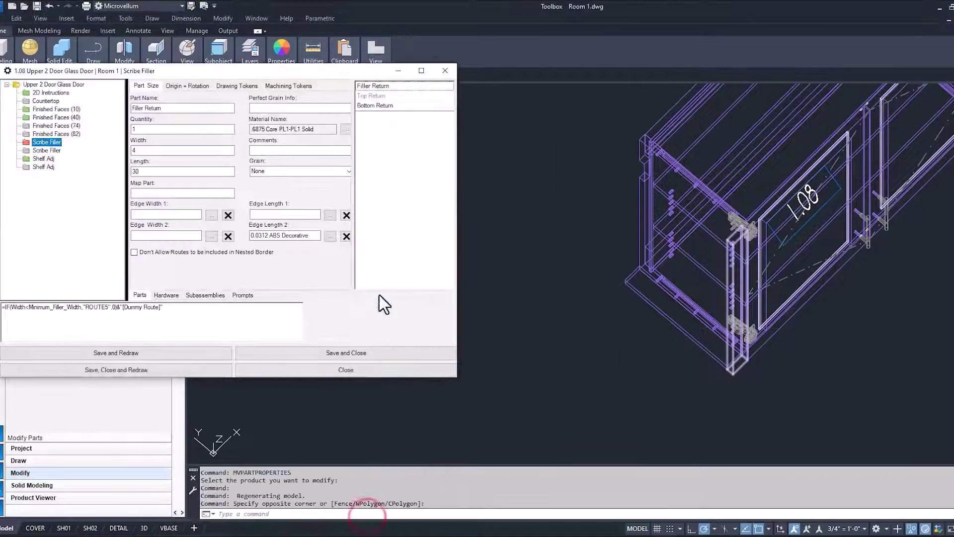
click(375, 106)
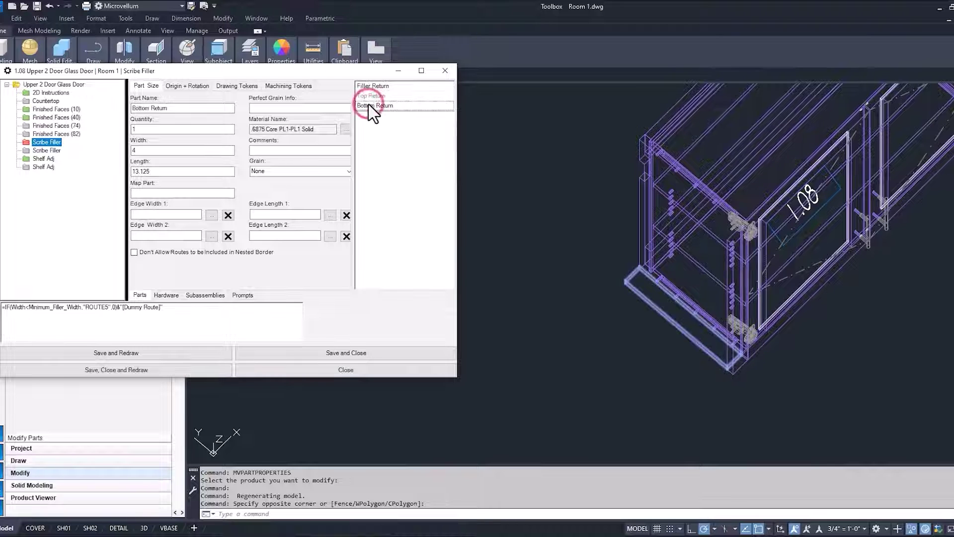
click(375, 86)
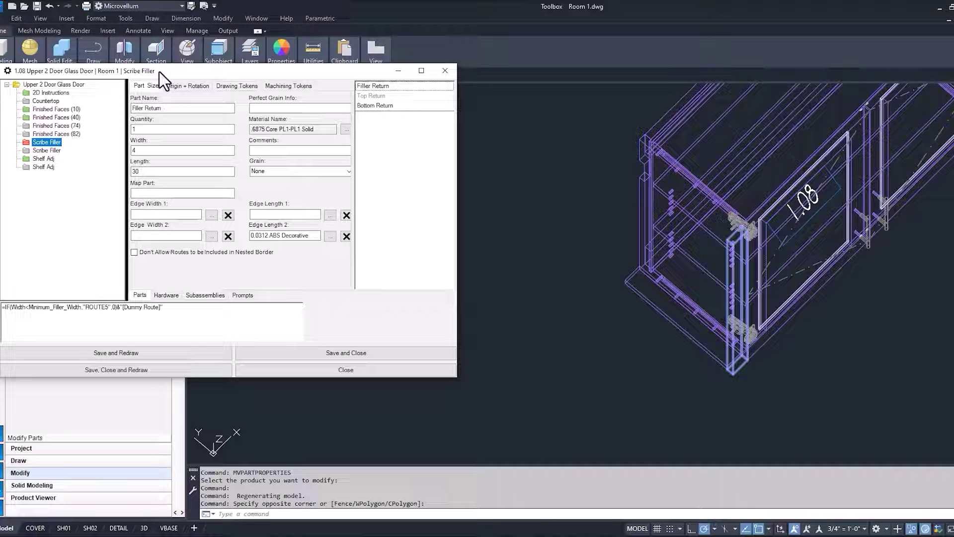
Add a New Part to the Scribe Filler, dismissing the missing-material warnings.
right_click(389, 86)
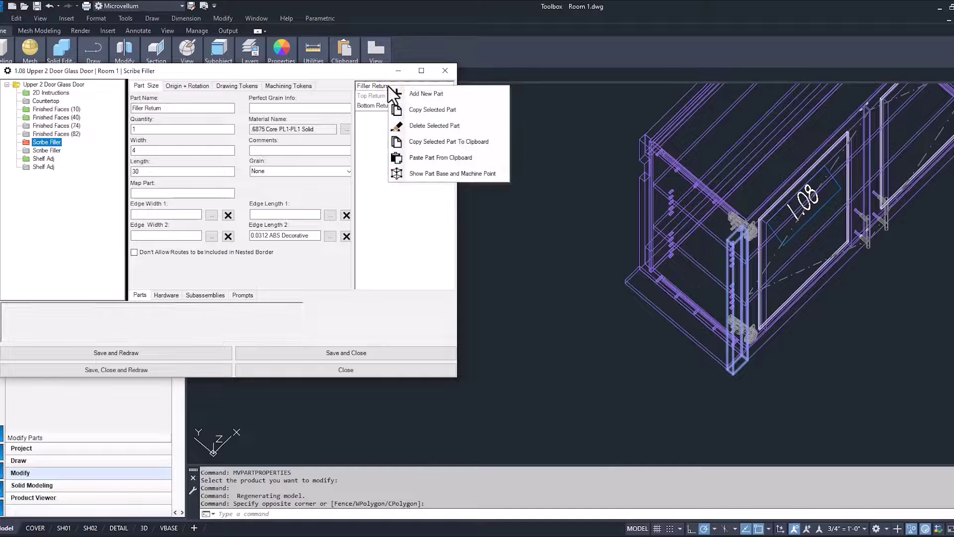
click(438, 96)
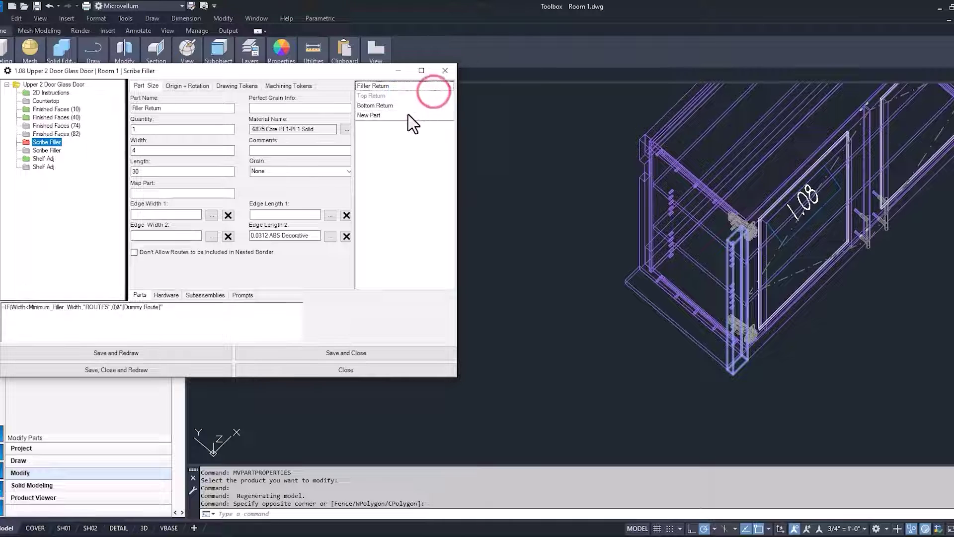
click(378, 115)
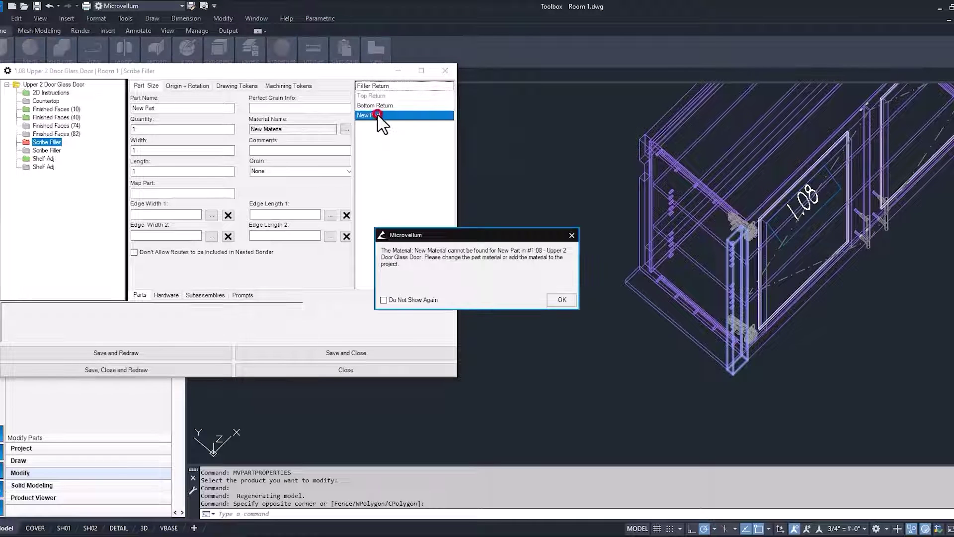
click(561, 299)
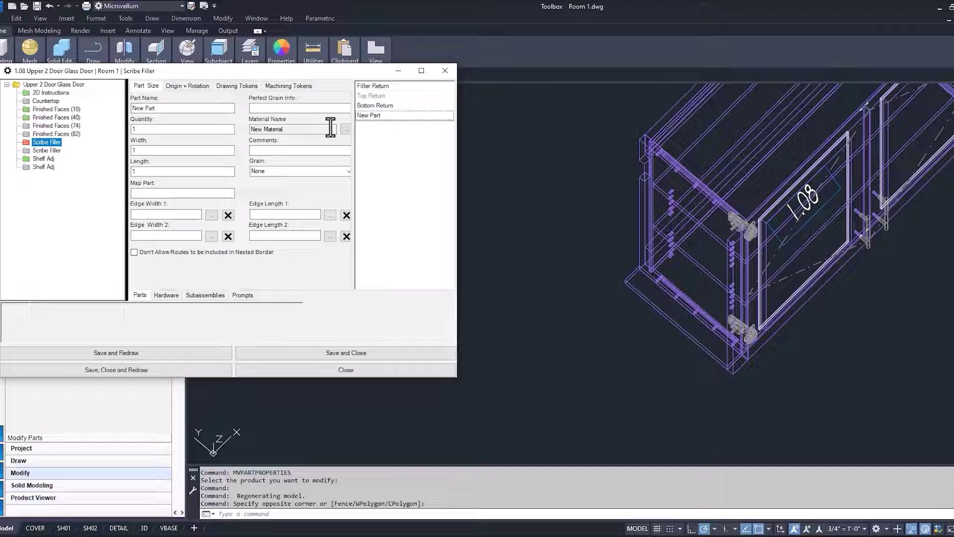
right_click(371, 117)
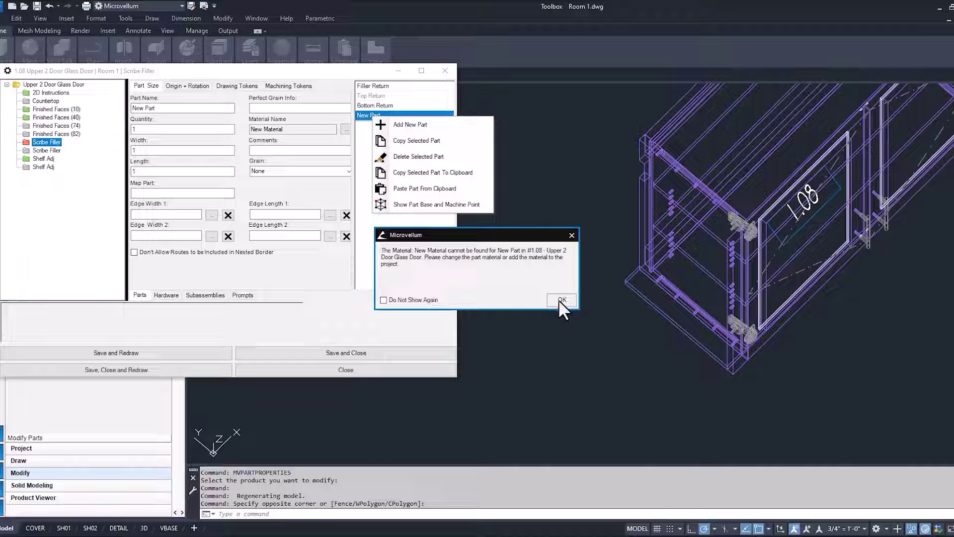
click(559, 300)
Delete the New Part, confirm the deletion, and return to the Filler Return part.
right_click(381, 118)
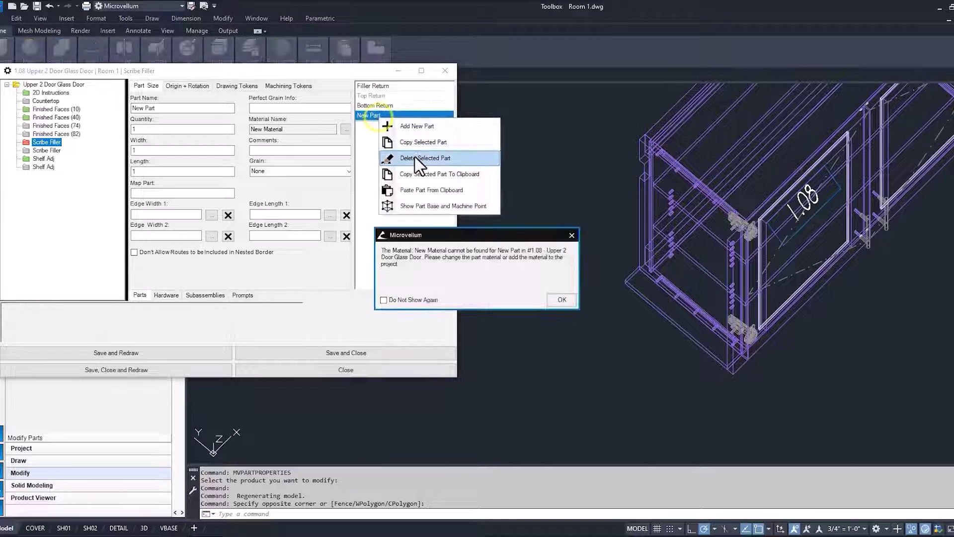
click(420, 158)
click(528, 295)
click(556, 299)
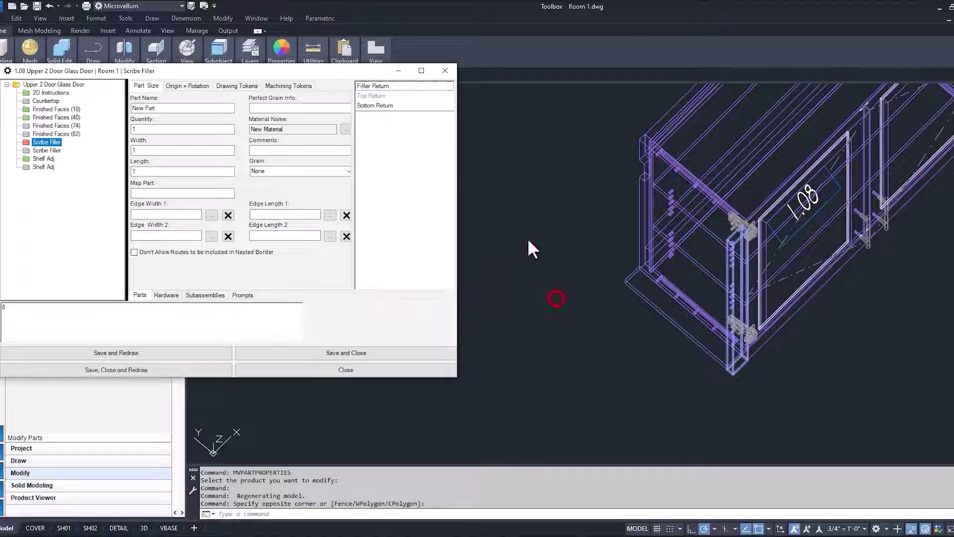
click(372, 87)
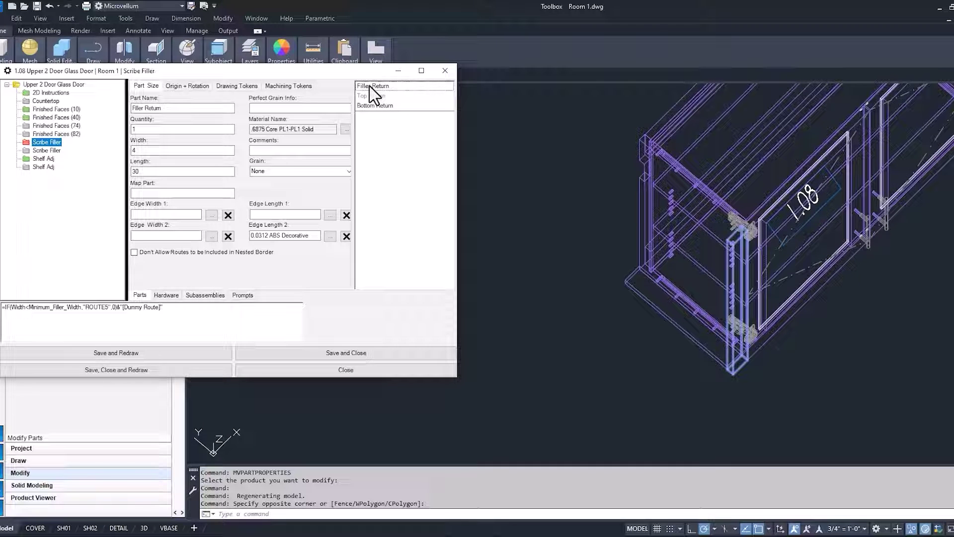
Copy the Filler Return part and replace the copy's Part Name formula with 'Filler Cleat'.
right_click(374, 94)
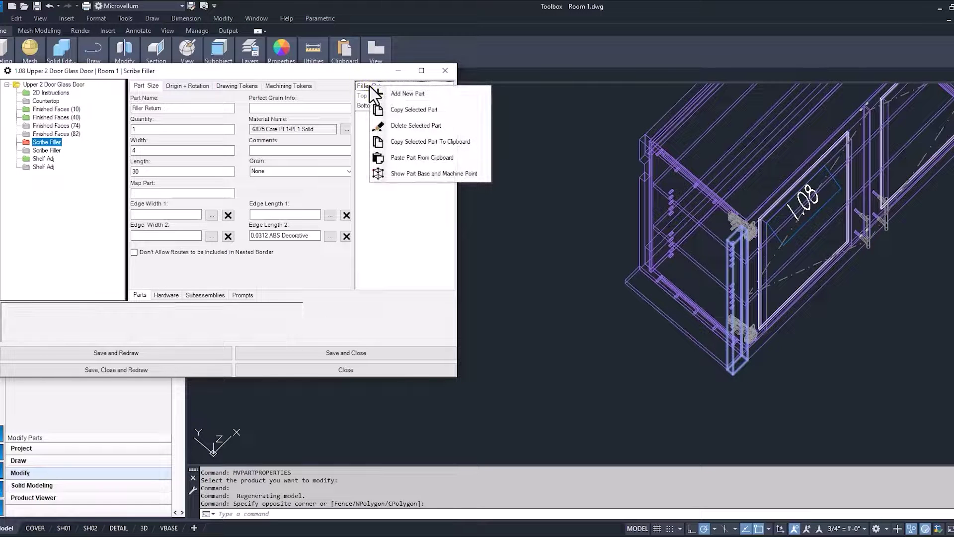
click(404, 109)
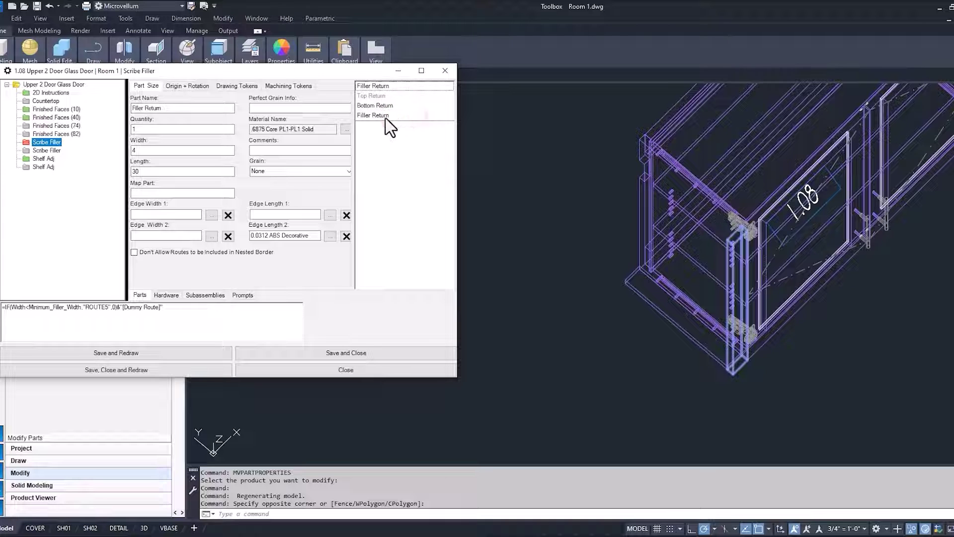
click(385, 116)
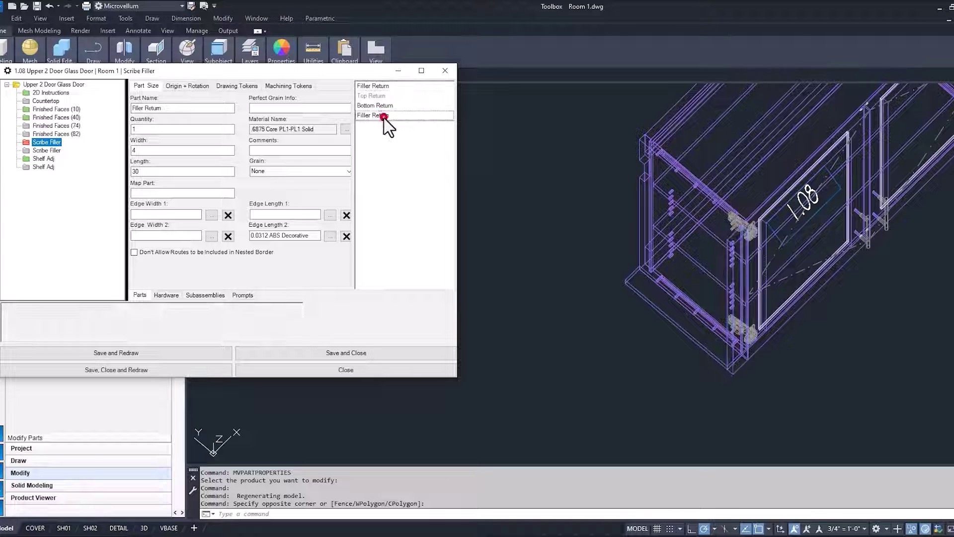
click(178, 108)
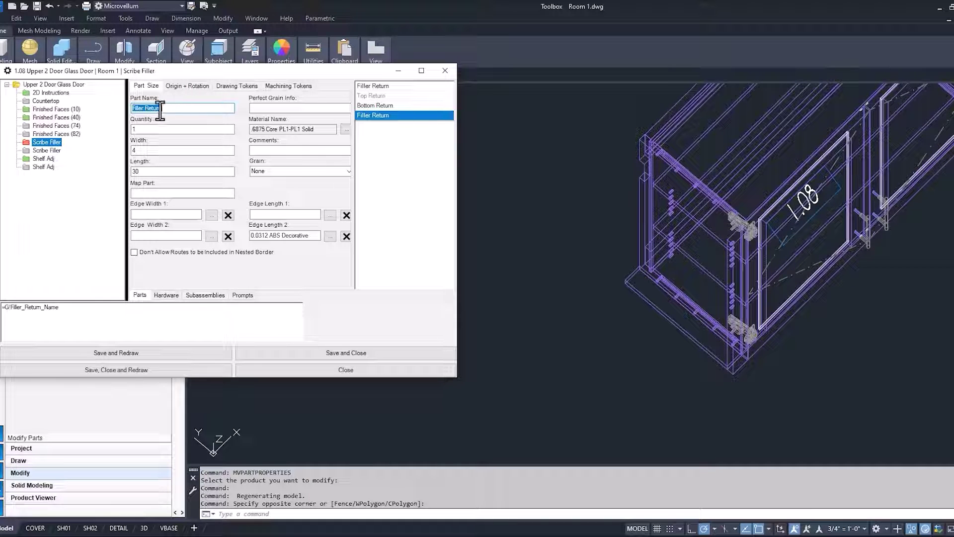
click(73, 312)
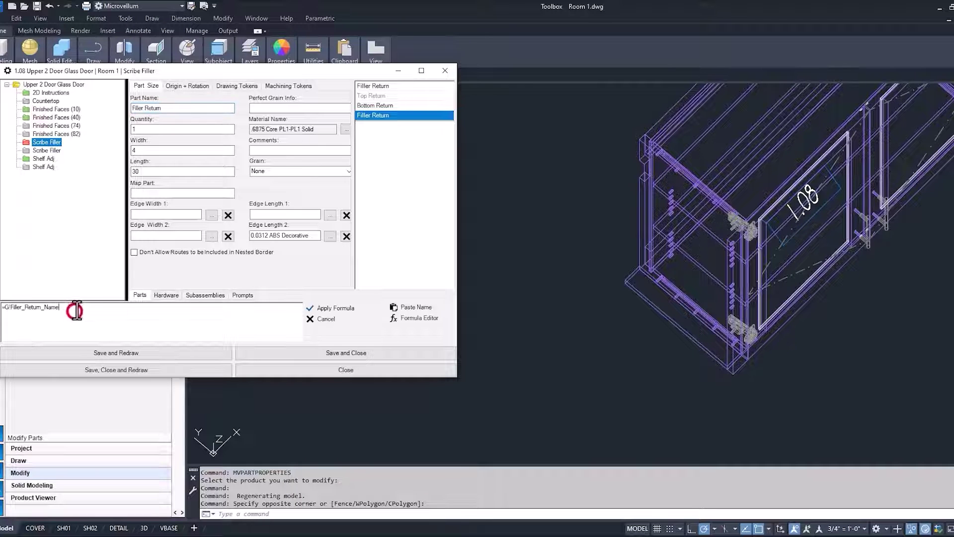
double_click(76, 311)
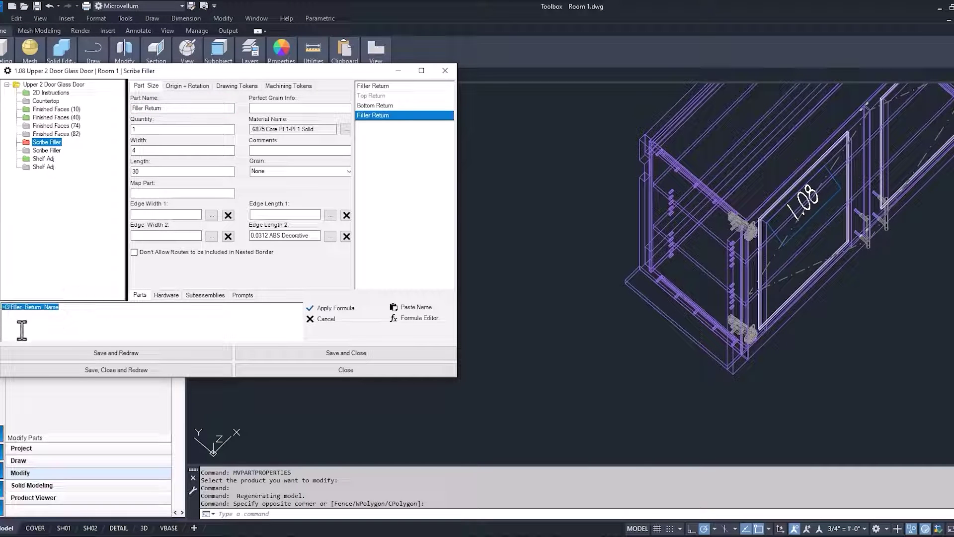
text(Filler Cleat)
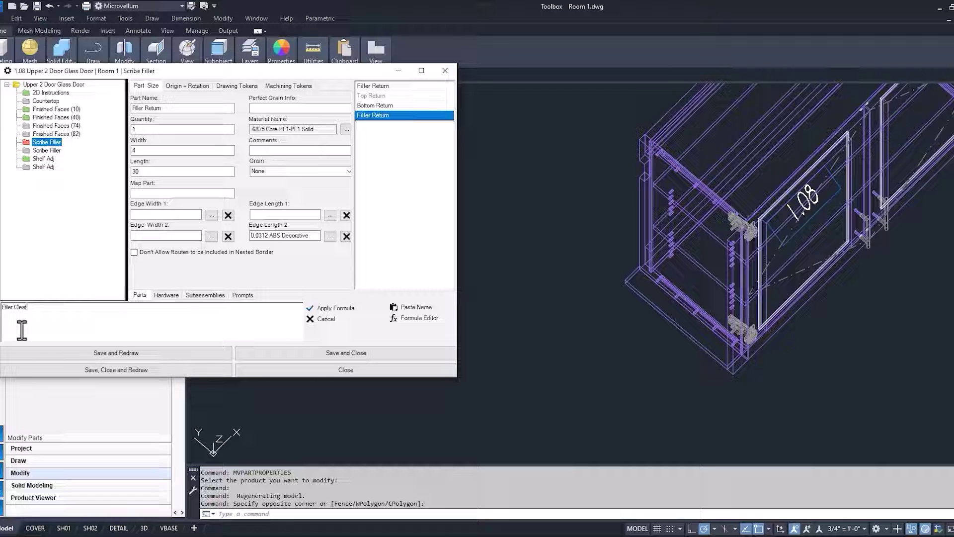
click(322, 309)
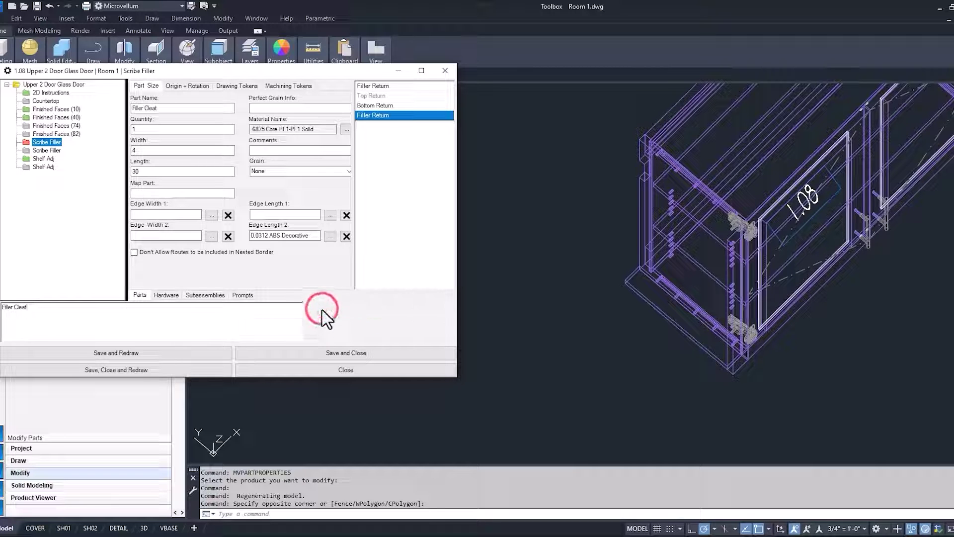
Append -.75 to the Filler Cleat's Length formula and apply it.
click(147, 149)
double_click(156, 172)
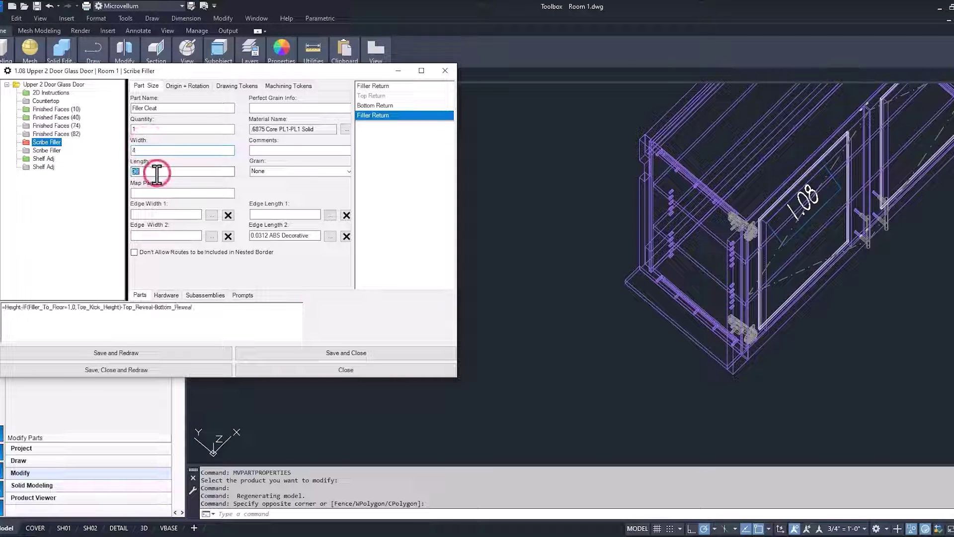
click(221, 313)
text(-.75)
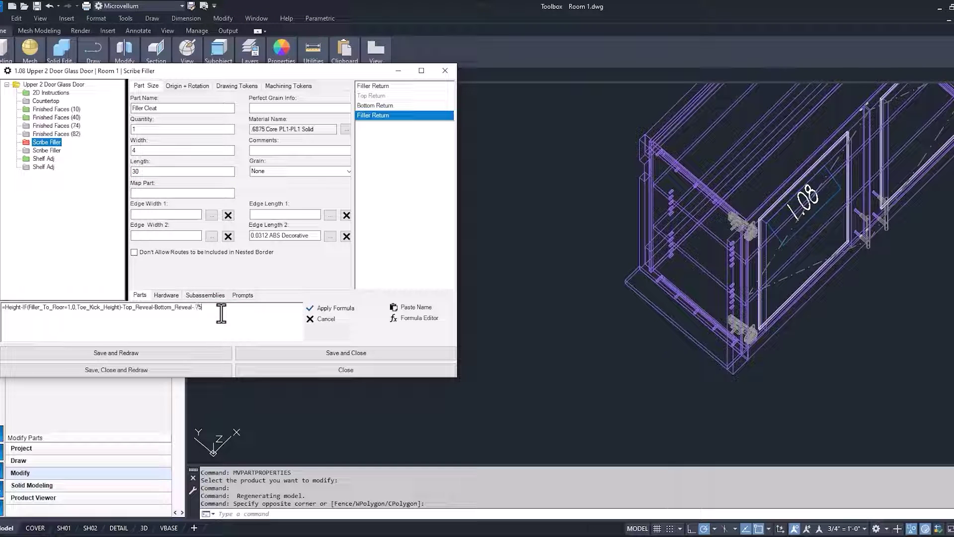
click(328, 310)
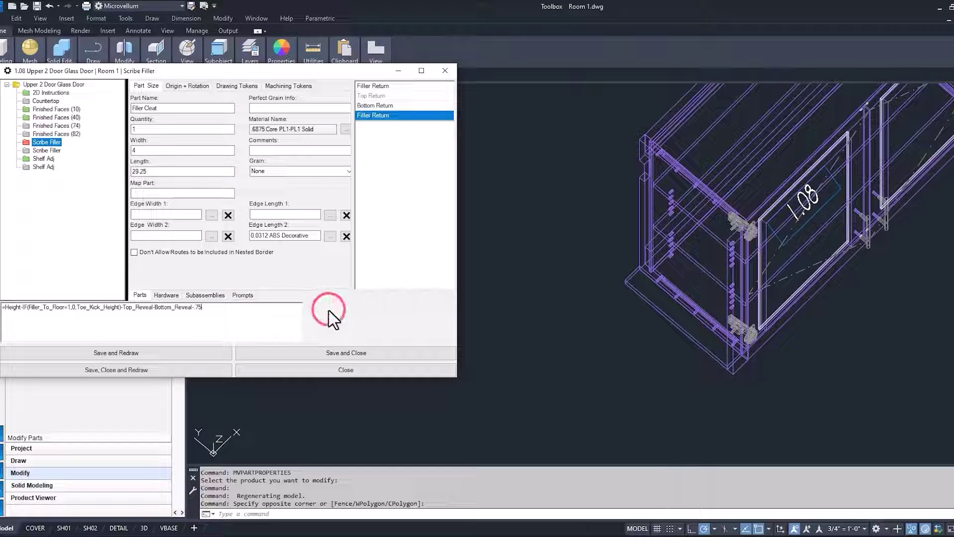
Replace the trailing .75 with Upper_Filler_Thickness from the Material Pointers list.
drag(194, 307, 202, 307)
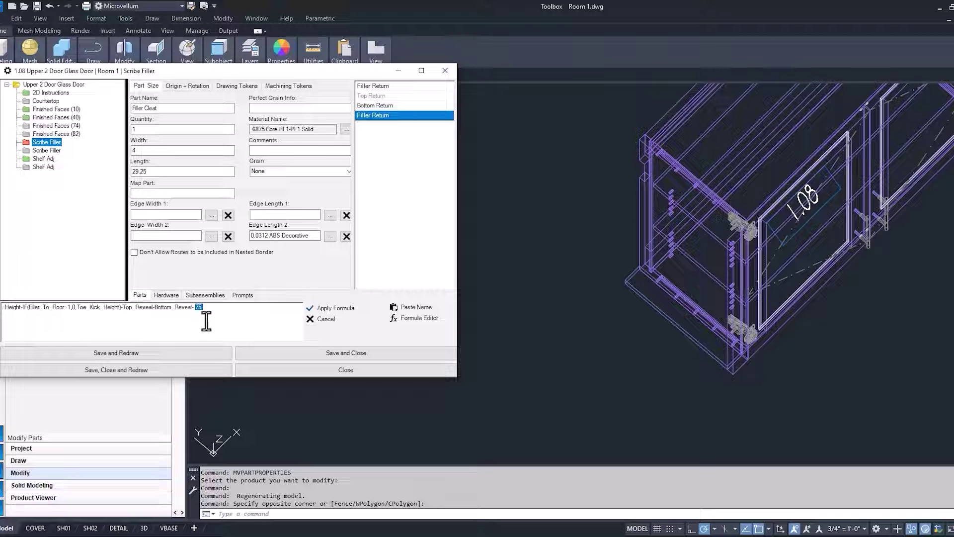
click(415, 309)
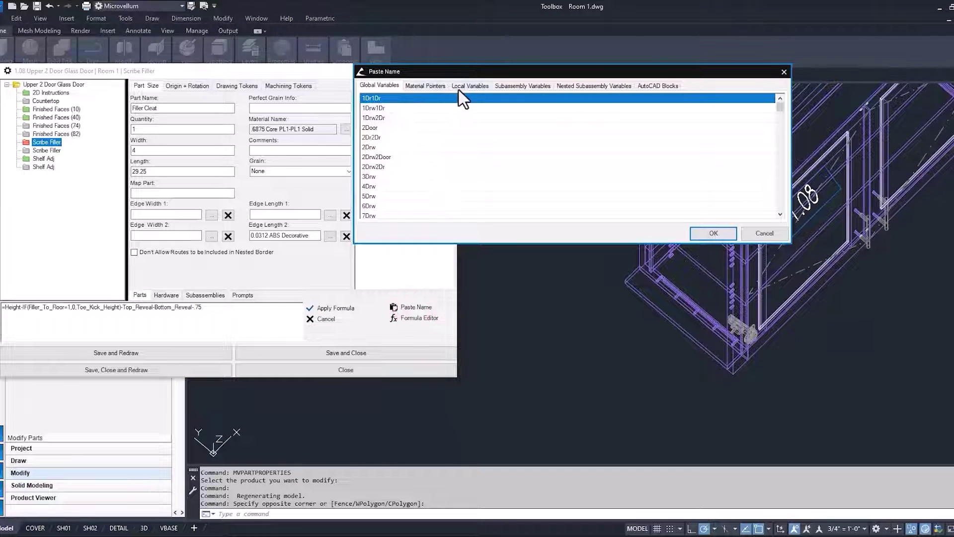
click(414, 85)
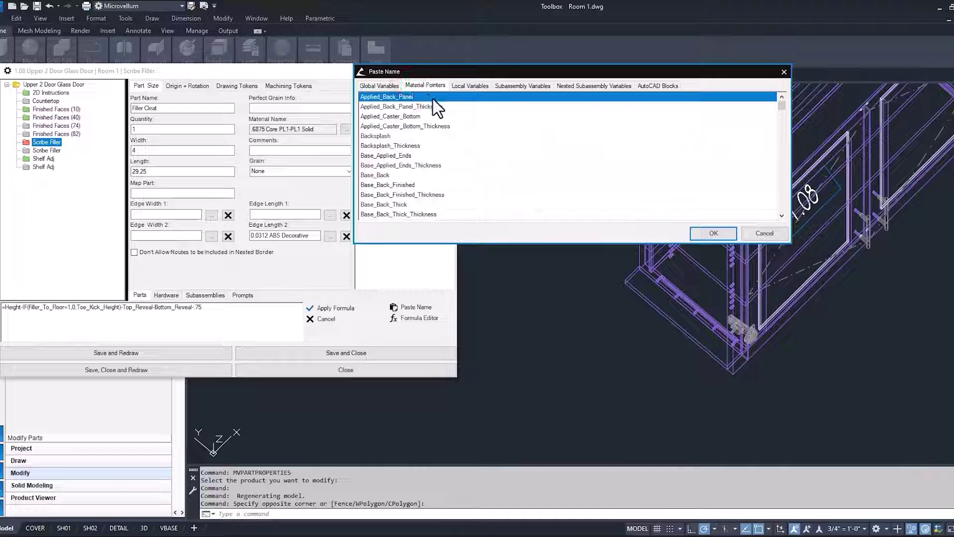
mouse_move(781, 104)
mouse_down()
mouse_move(785, 187)
mouse_move(782, 115)
mouse_up()
click(380, 135)
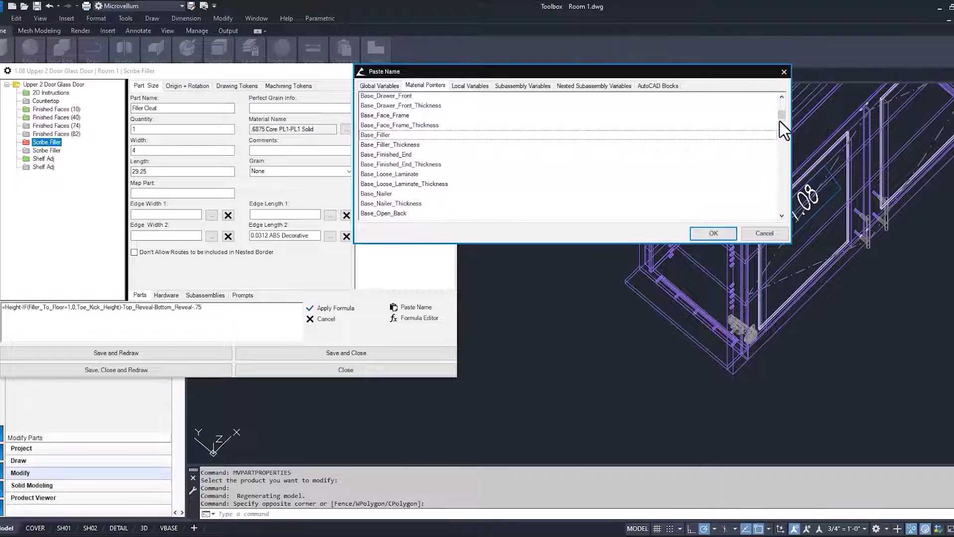
drag(779, 114, 783, 172)
scroll(633, 179, down, 5)
click(387, 193)
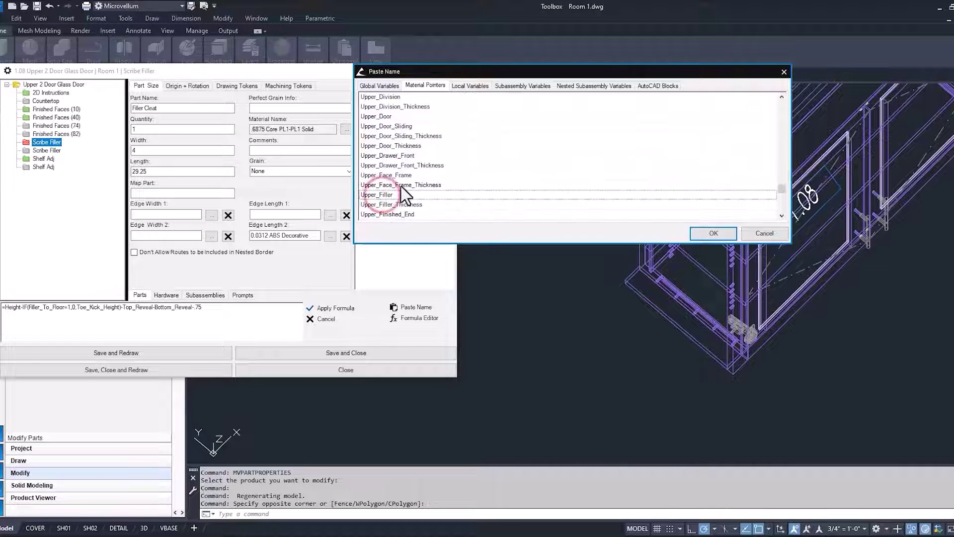
click(390, 204)
scroll(417, 177, down, 1)
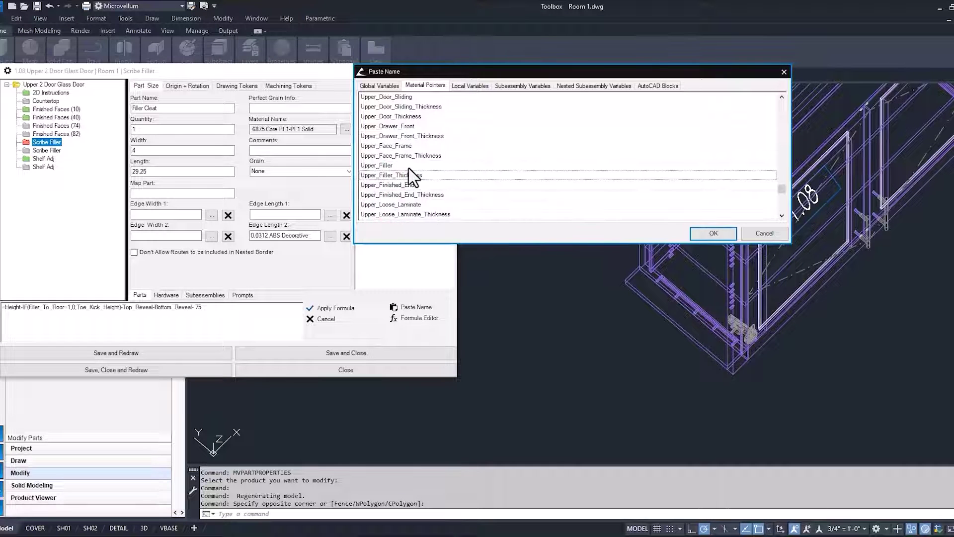
click(712, 233)
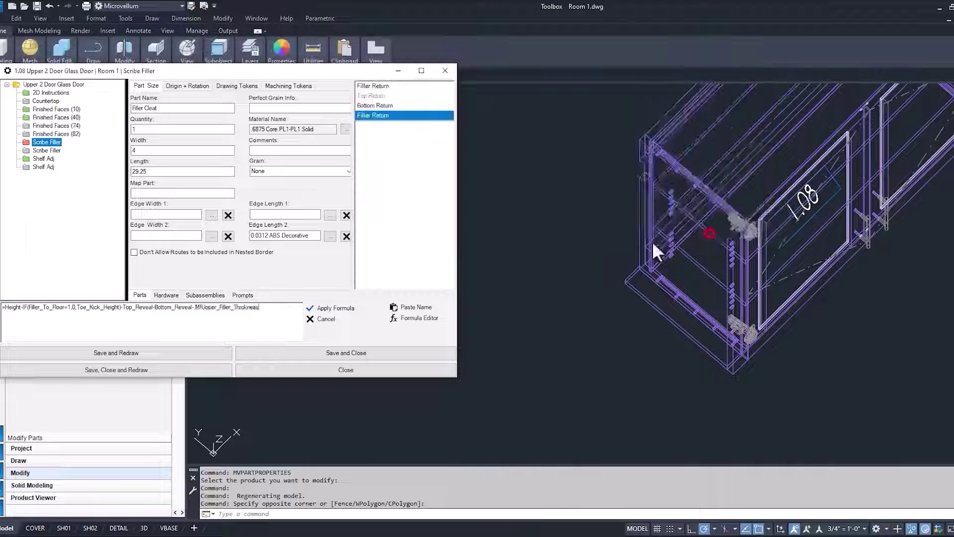
Delete the stray period and apply the Length formula, making the cleat 29.25 long.
click(196, 309)
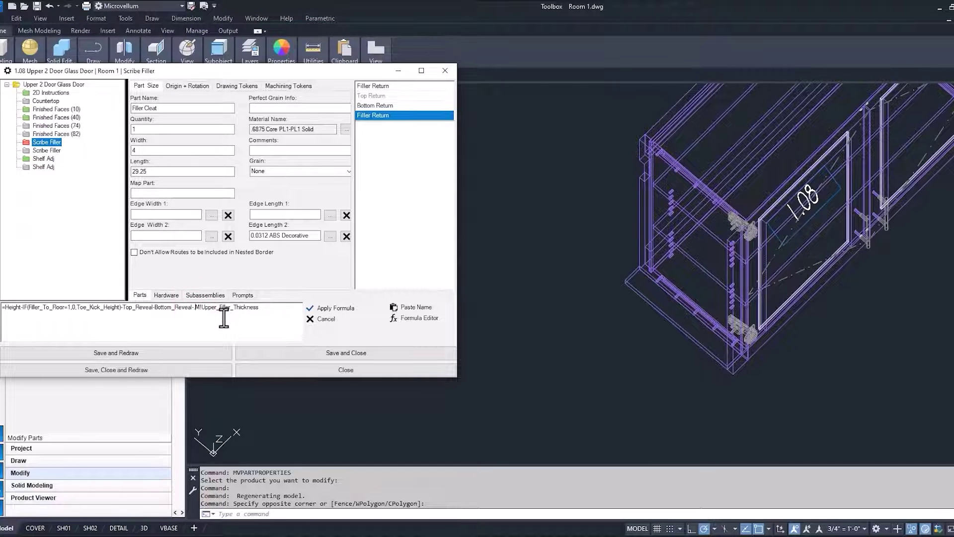
key(BackSpace)
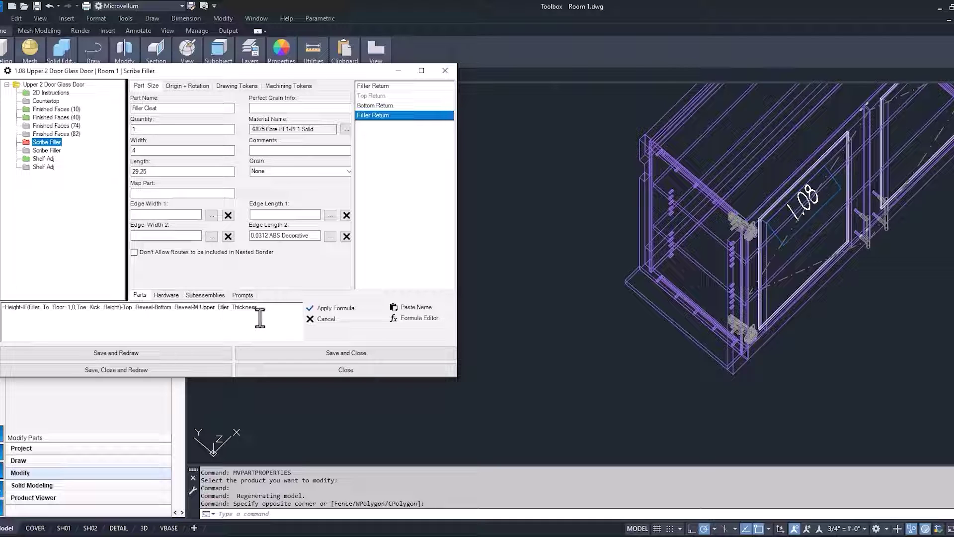
click(333, 308)
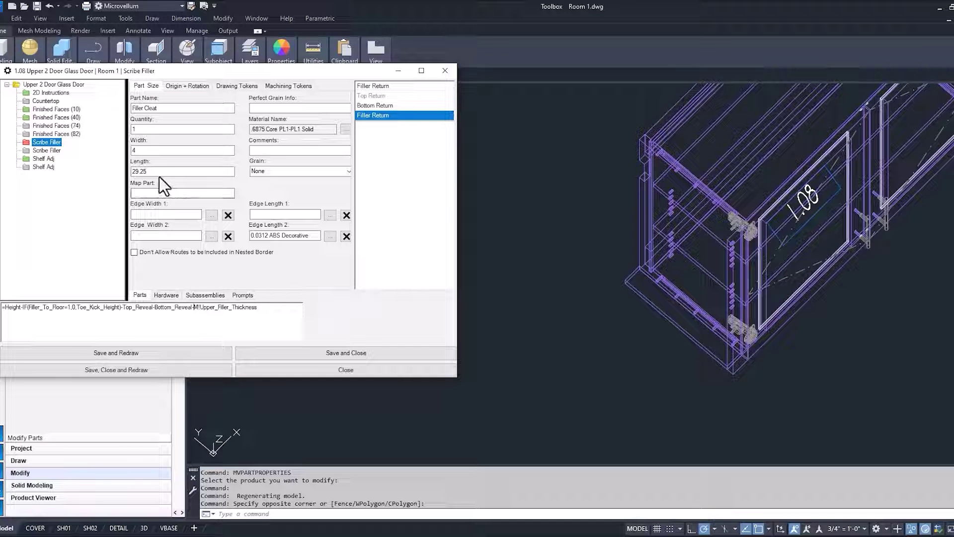
click(197, 87)
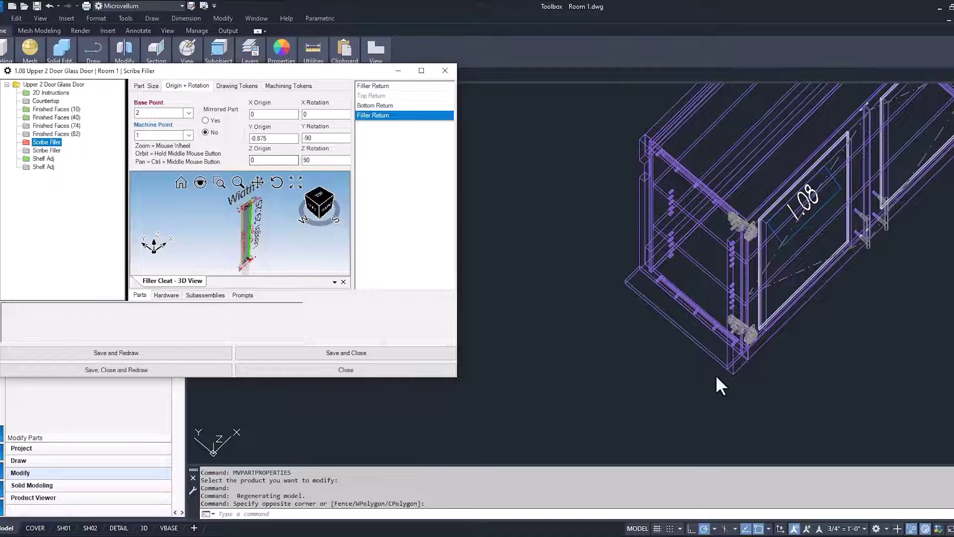
Close the part properties window and bring the Scribe Filler properties back into view.
key(Escape)
scroll(745, 375, up, 5)
scroll(699, 363, up, 3)
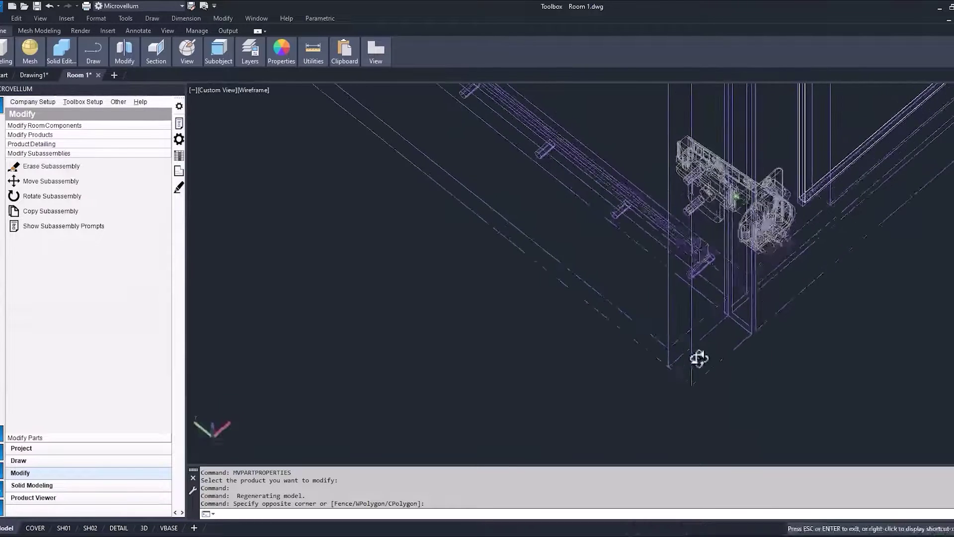
scroll(596, 342, down, 2)
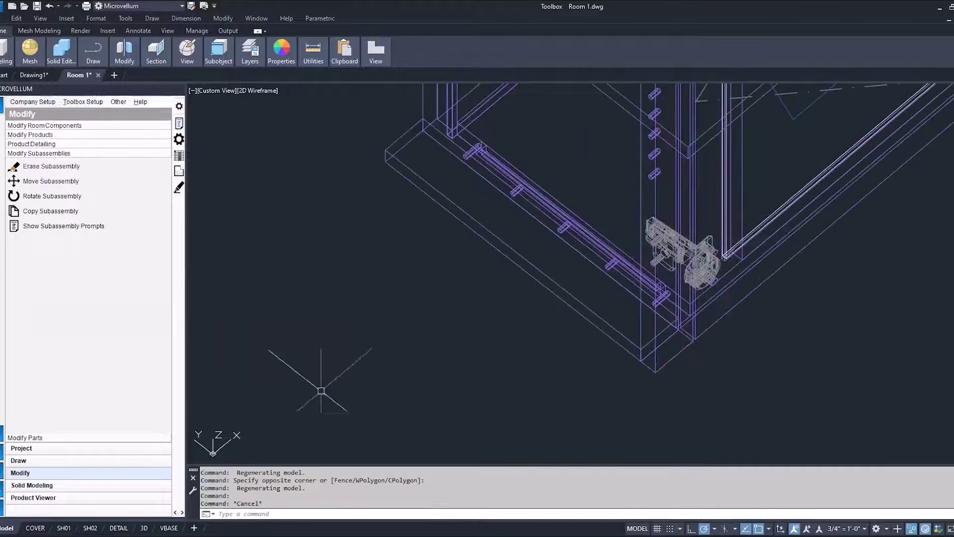
mouse_move(335, 486)
click(404, 502)
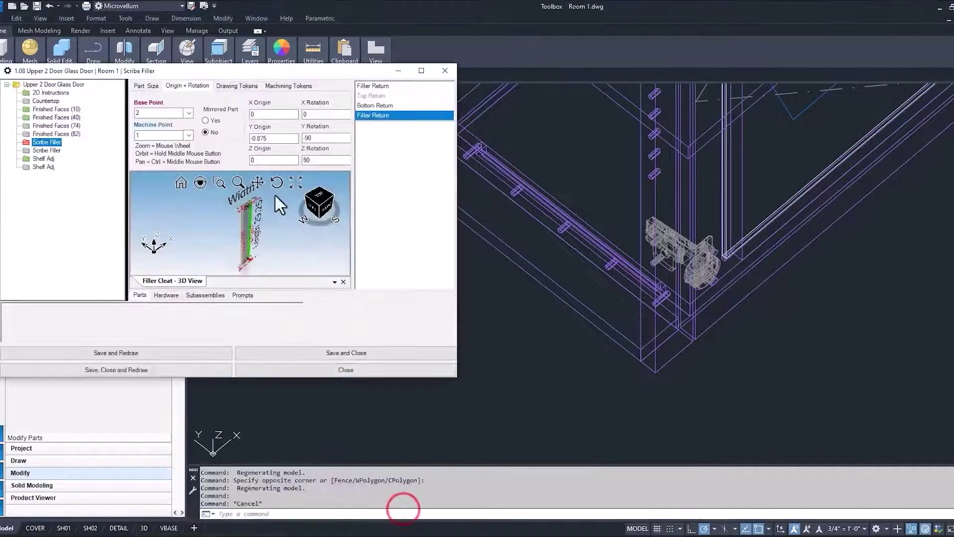
Append + Upper_Filler_Thickness to the Z Origin formula, raising Z Origin to 0.75.
click(255, 159)
click(179, 332)
text(+Bottom_Reveal+)
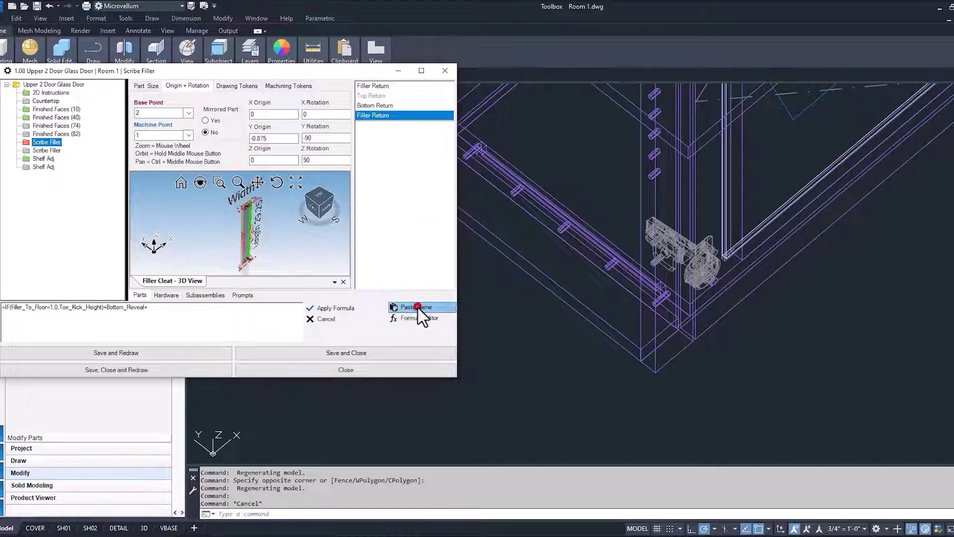
click(415, 307)
click(425, 85)
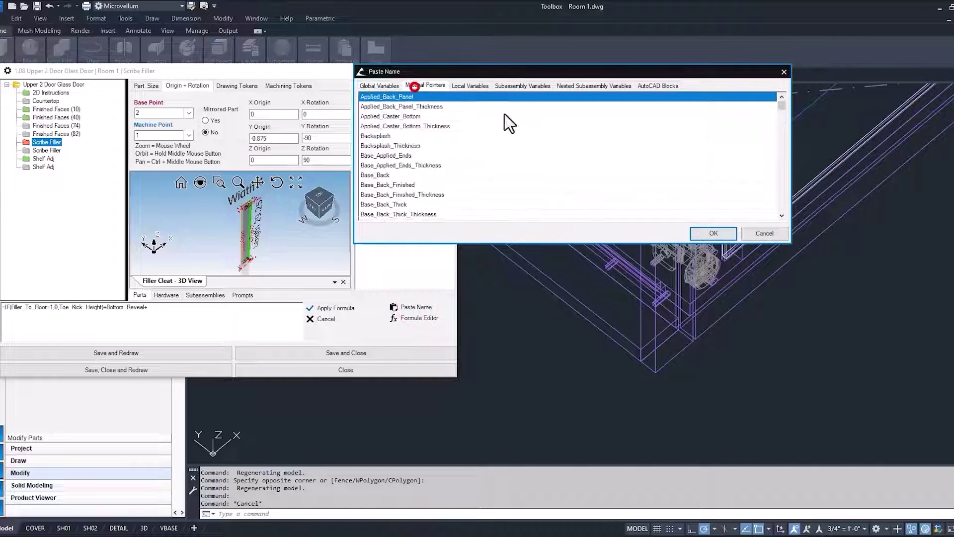
drag(781, 106, 796, 190)
double_click(394, 112)
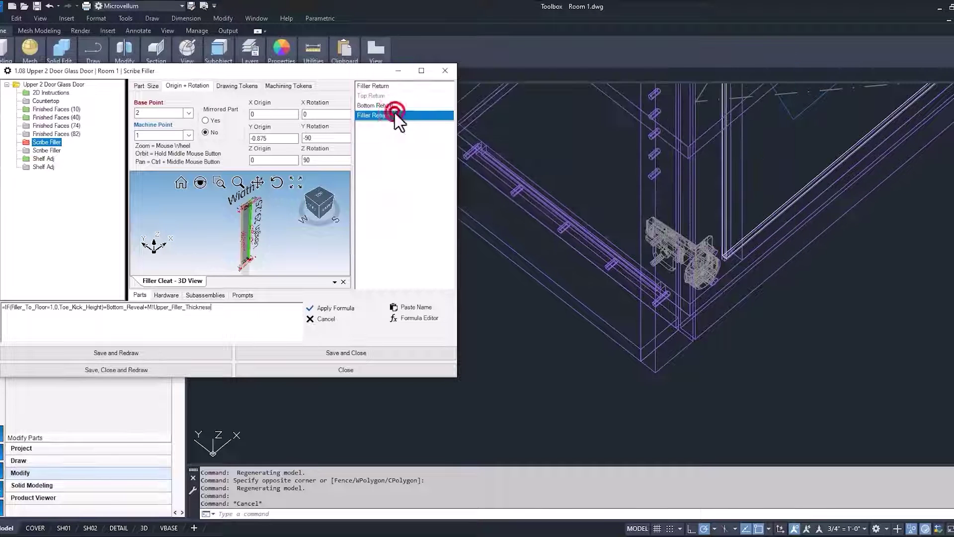
click(319, 306)
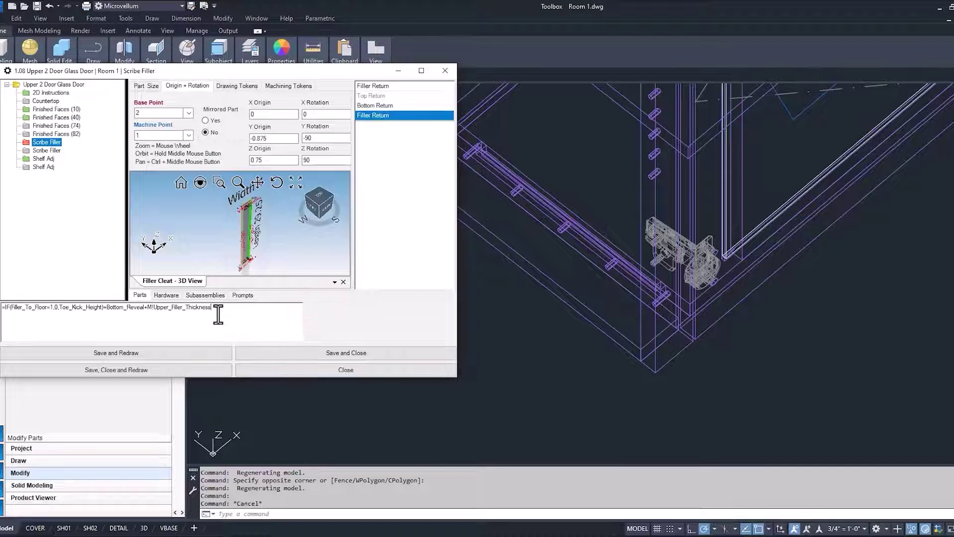
Inspect the cleat's orientation in the 3D preview and change Z Rotation from 90 to 0.
click(318, 114)
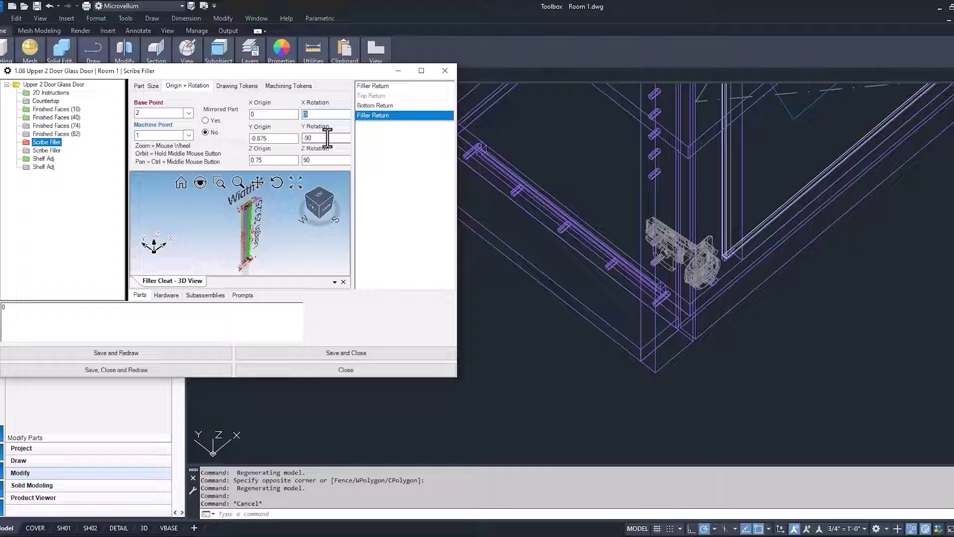
click(323, 160)
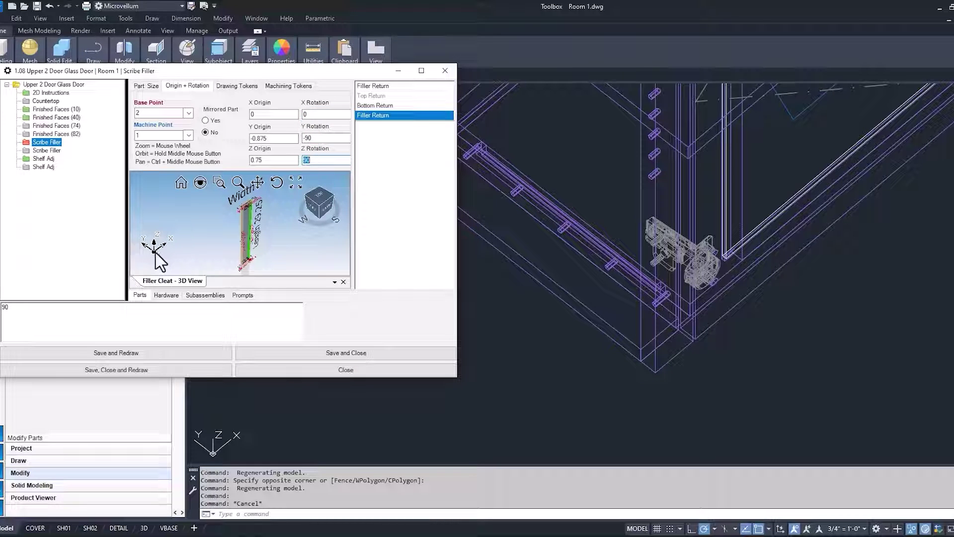
click(218, 246)
scroll(218, 245, up, 5)
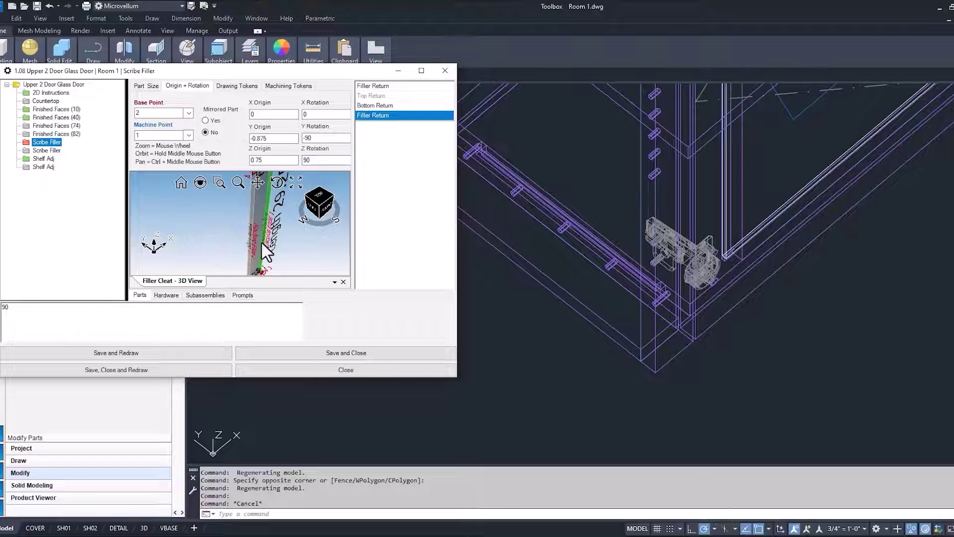
scroll(255, 246, up, 2)
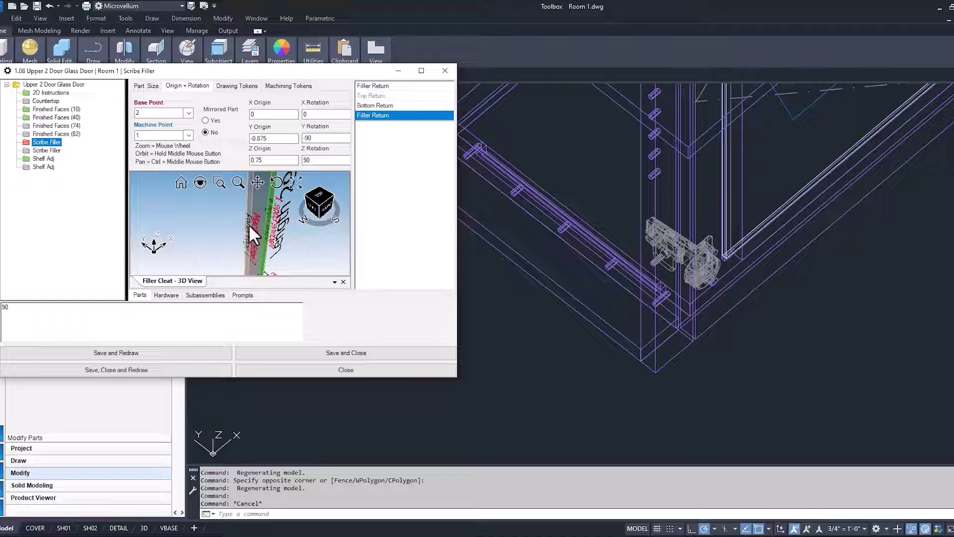
mouse_move(249, 224)
middle_down()
mouse_move(299, 210)
mouse_move(234, 216)
mouse_move(250, 211)
middle_up()
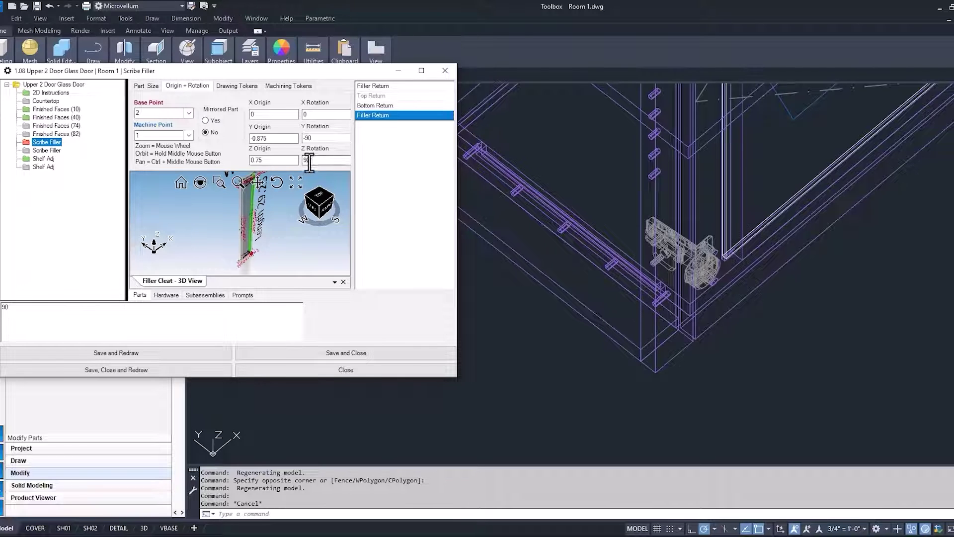
double_click(317, 159)
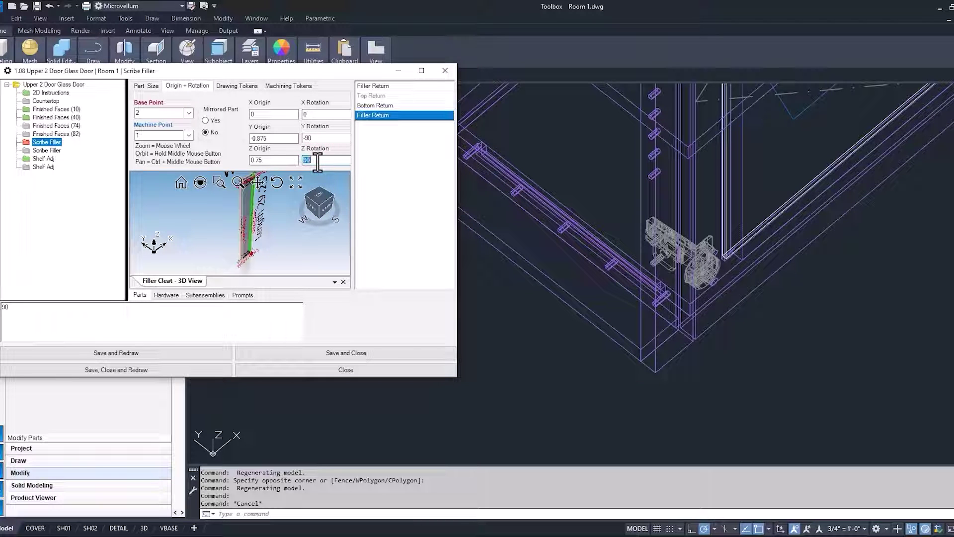
text(0)
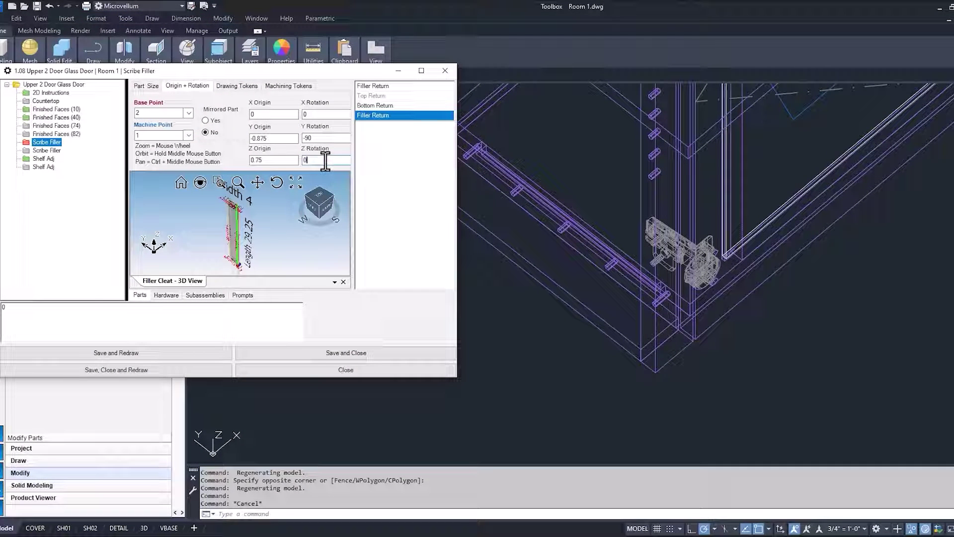
Append + Upper_Filler_Thickness to the Y Origin formula, making Y Origin -0.125.
click(271, 139)
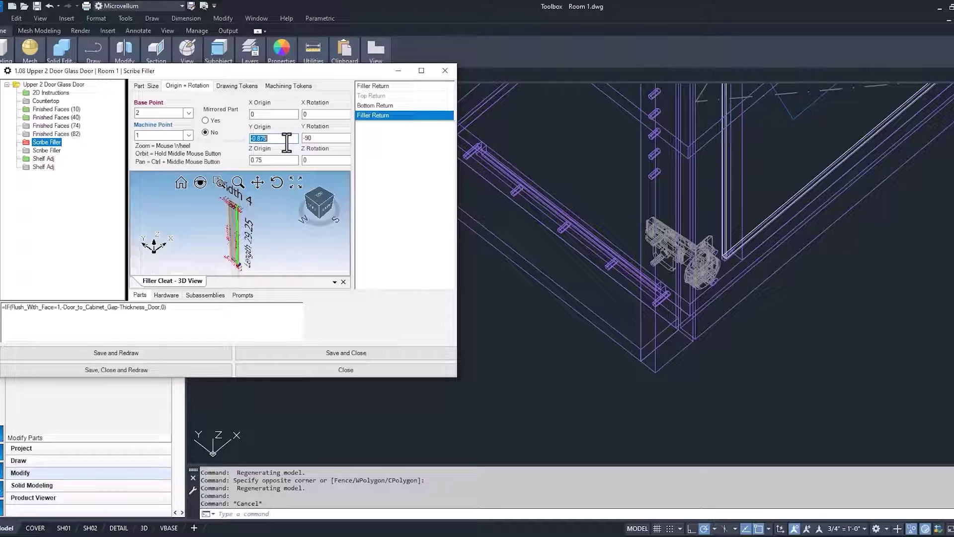
click(189, 308)
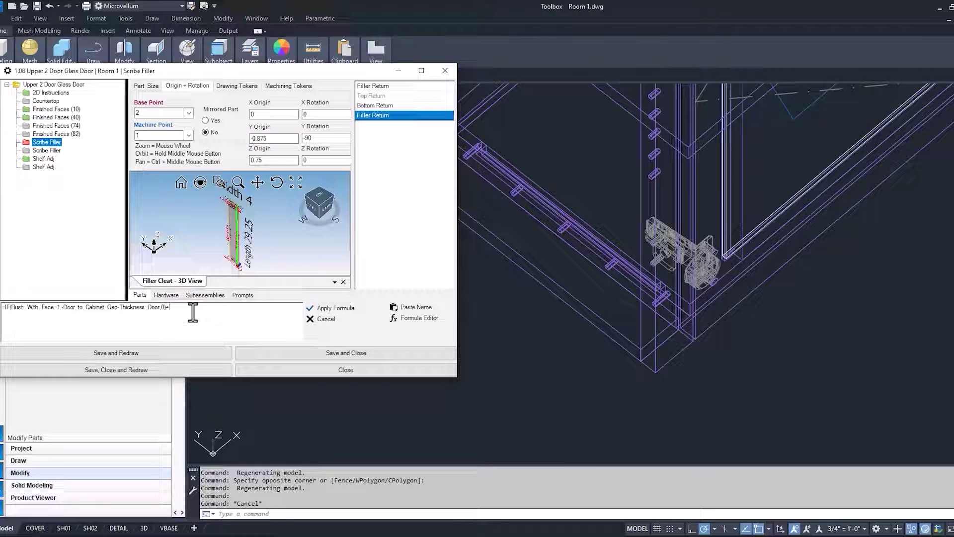
click(416, 308)
click(426, 85)
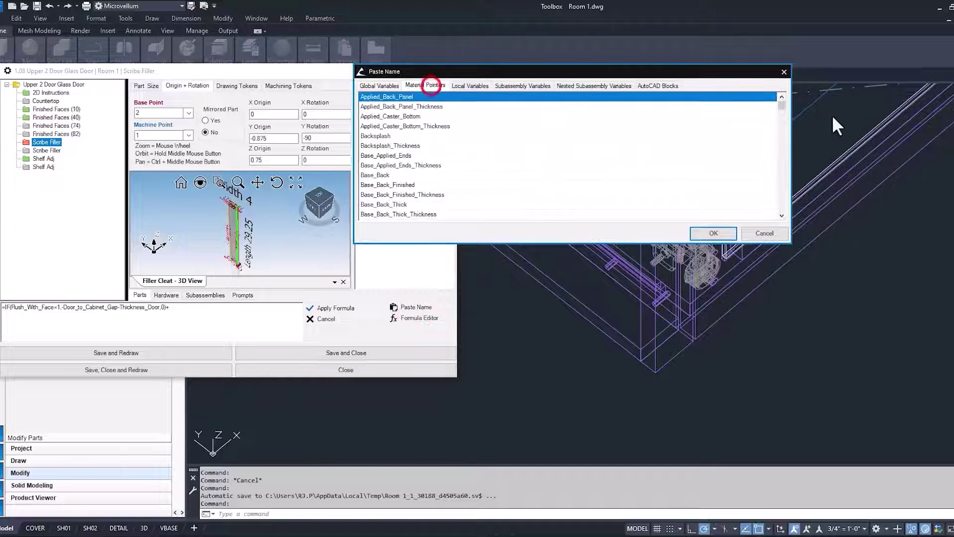
drag(781, 102, 783, 196)
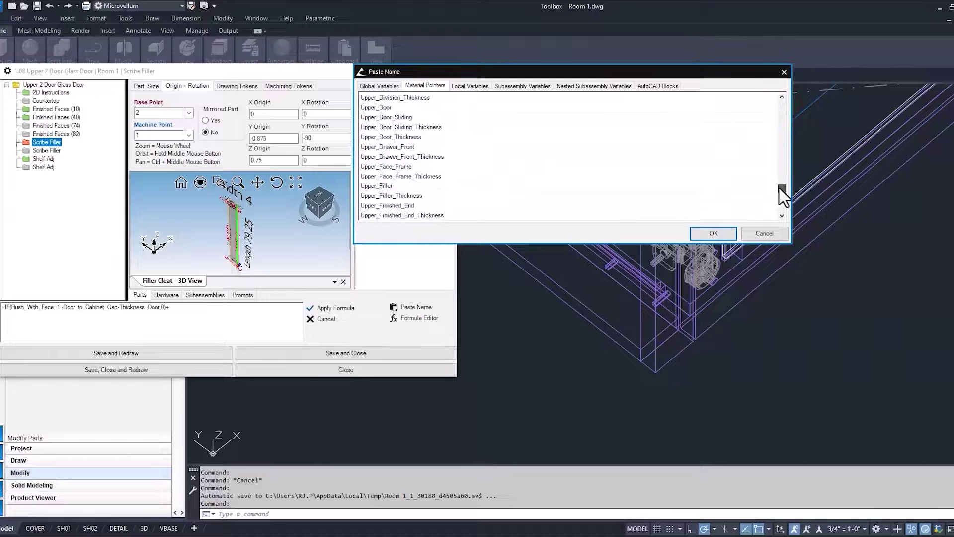
double_click(388, 196)
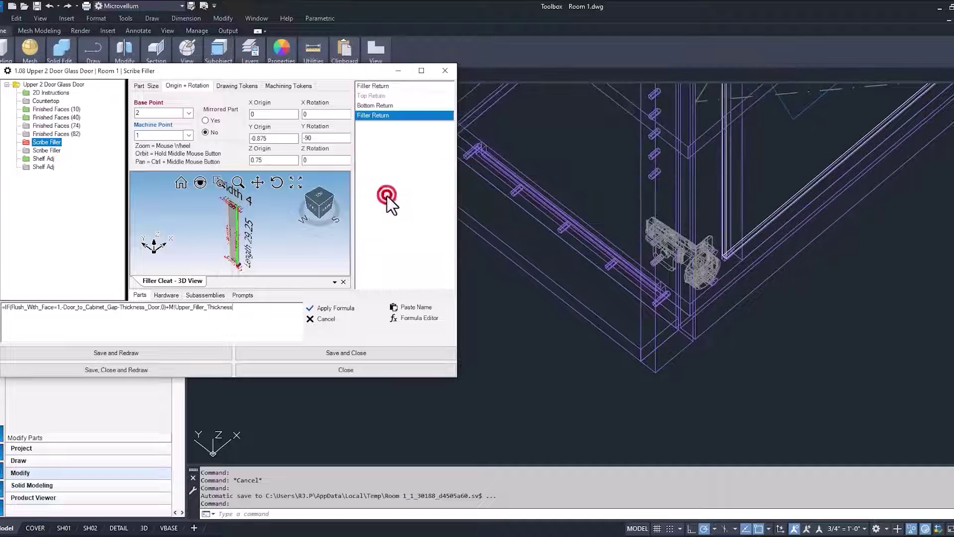
click(325, 308)
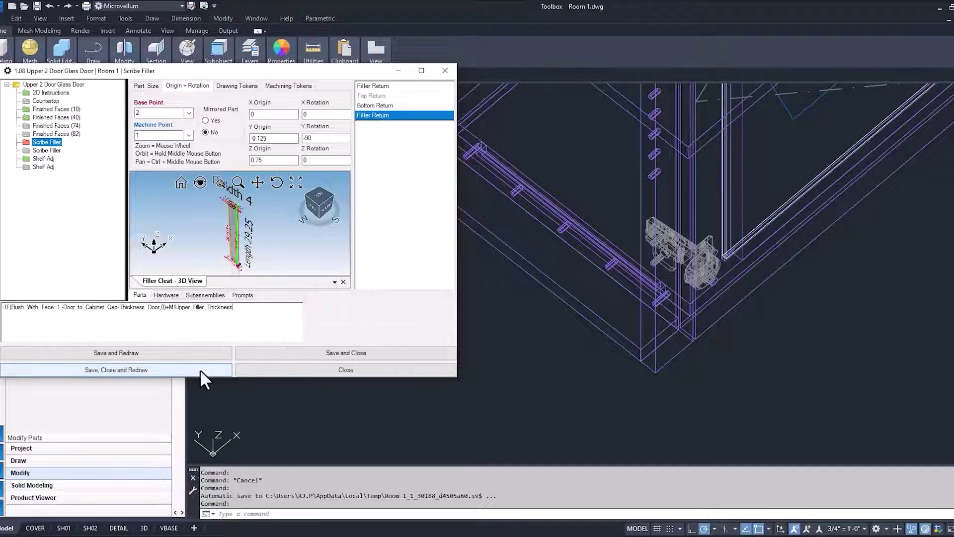
Save and redraw, storing the Scribe Filler to the current row.
click(188, 354)
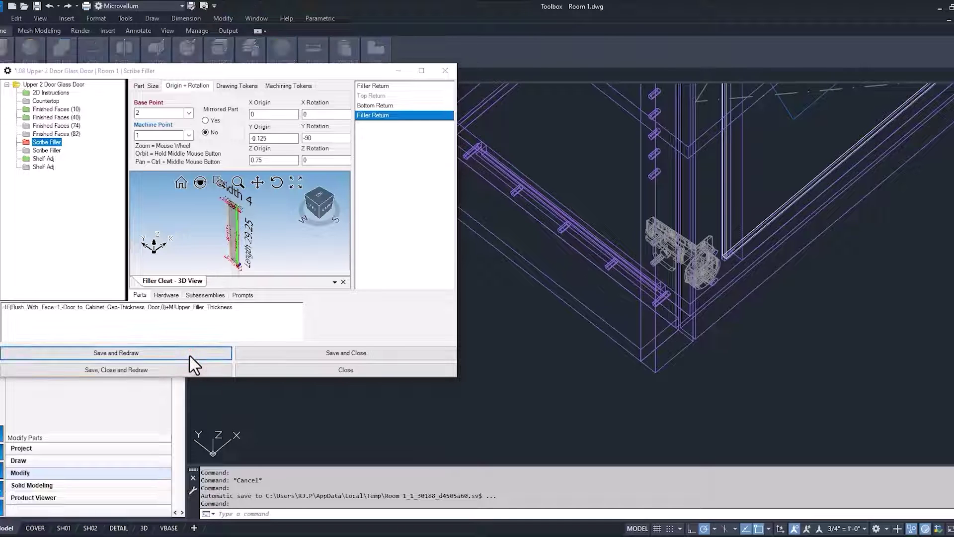
drag(952, 130, 454, 134)
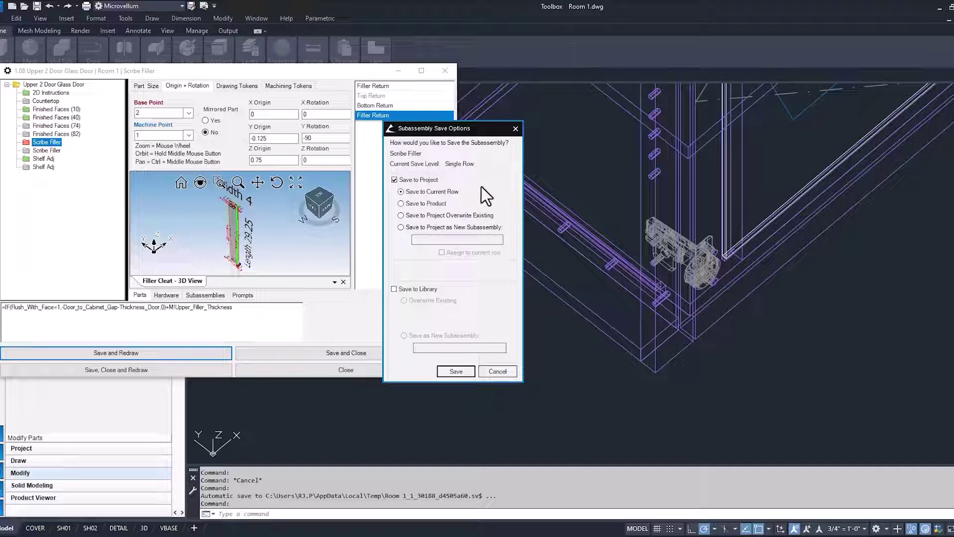
click(456, 371)
click(570, 295)
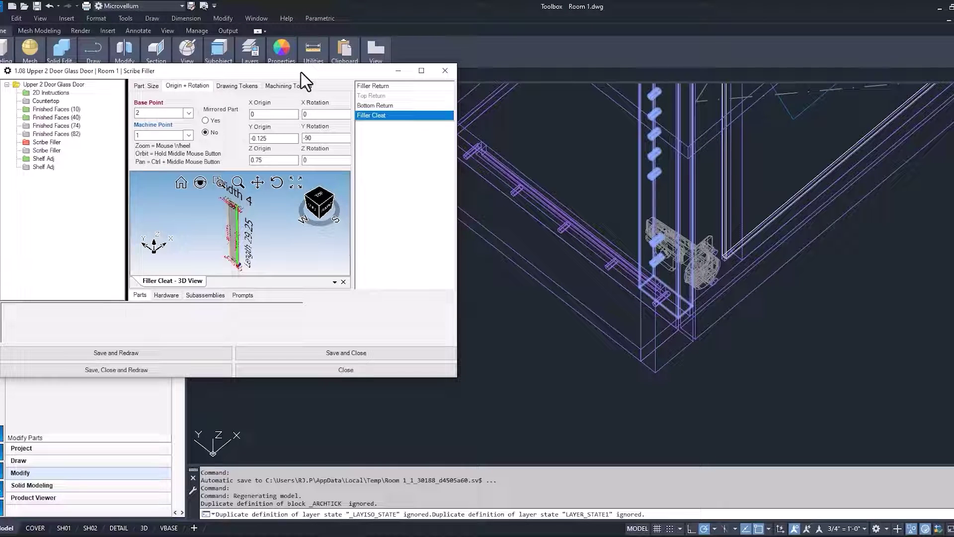
click(588, 237)
scroll(680, 278, up, 5)
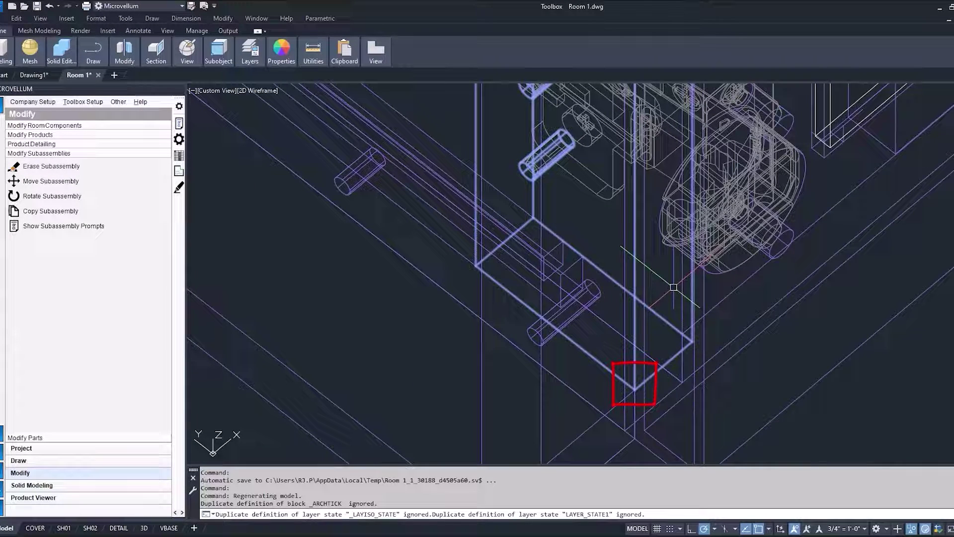
scroll(668, 284, down, 2)
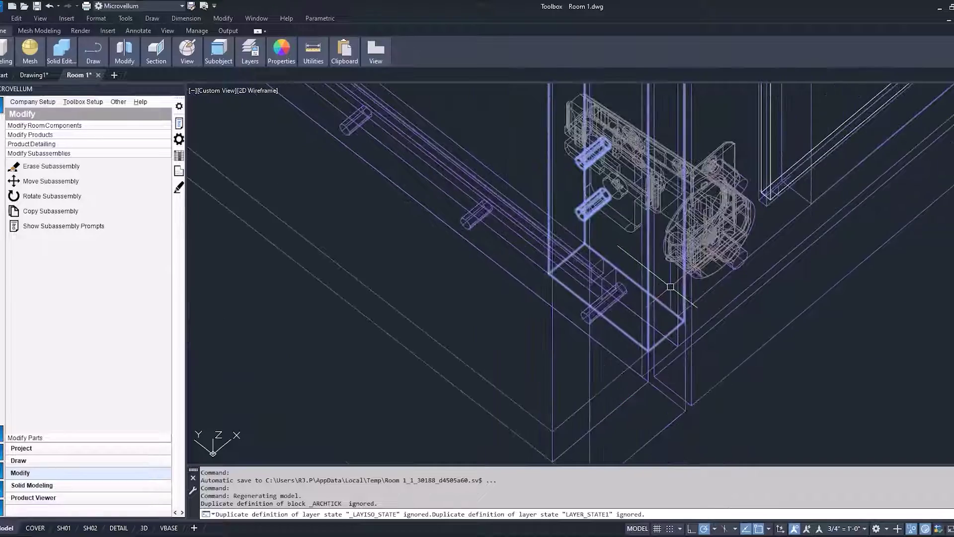
shift+middle_drag(668, 285, 621, 270)
scroll(621, 271, down, 3)
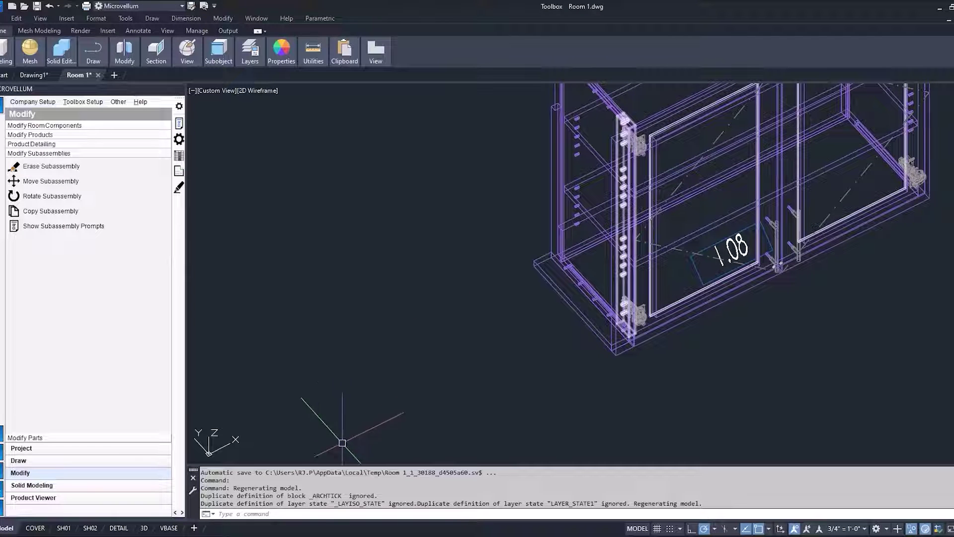
mouse_move(399, 526)
click(400, 494)
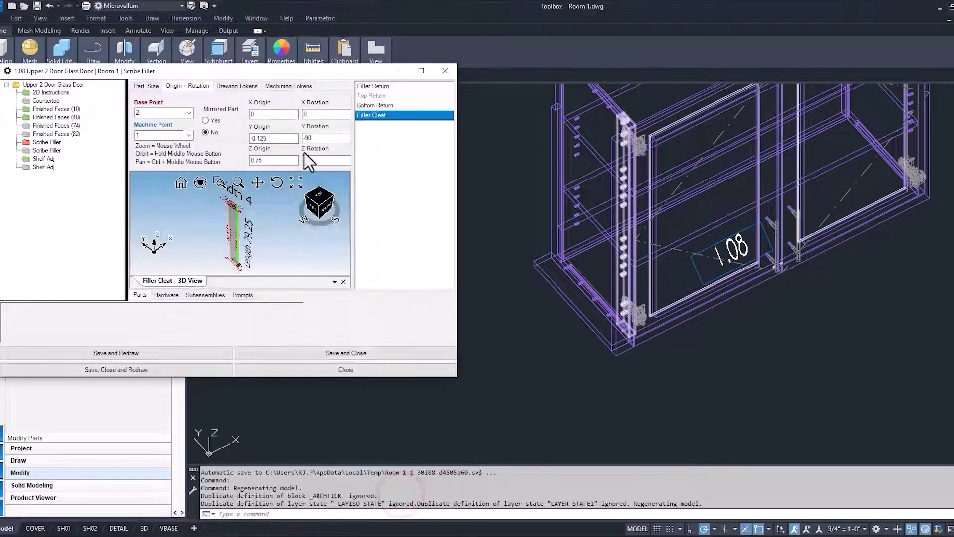
drag(279, 75, 489, 66)
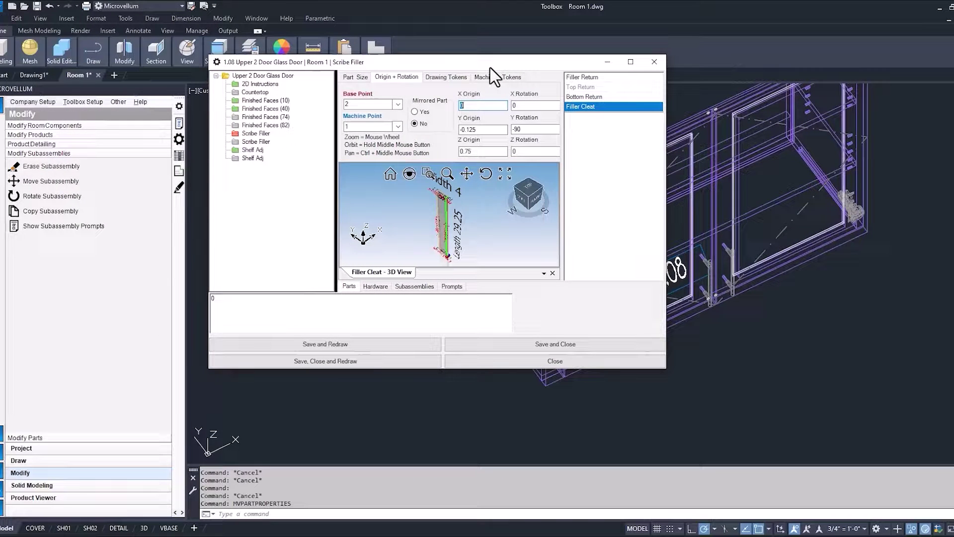
Set the X Origin formula to negative Upper_Side_Thickness, placing the cleat at -0.75.
click(467, 106)
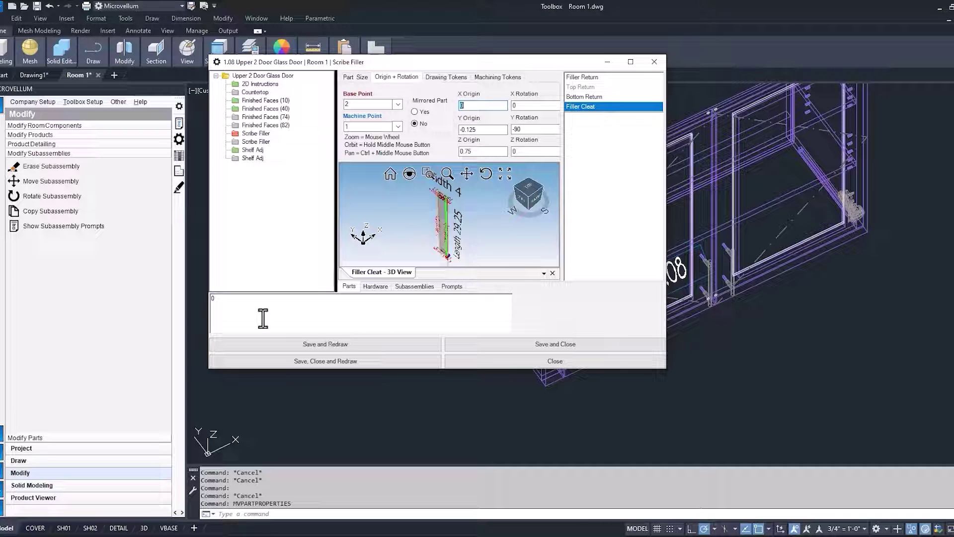
click(204, 303)
key(BackSpace)
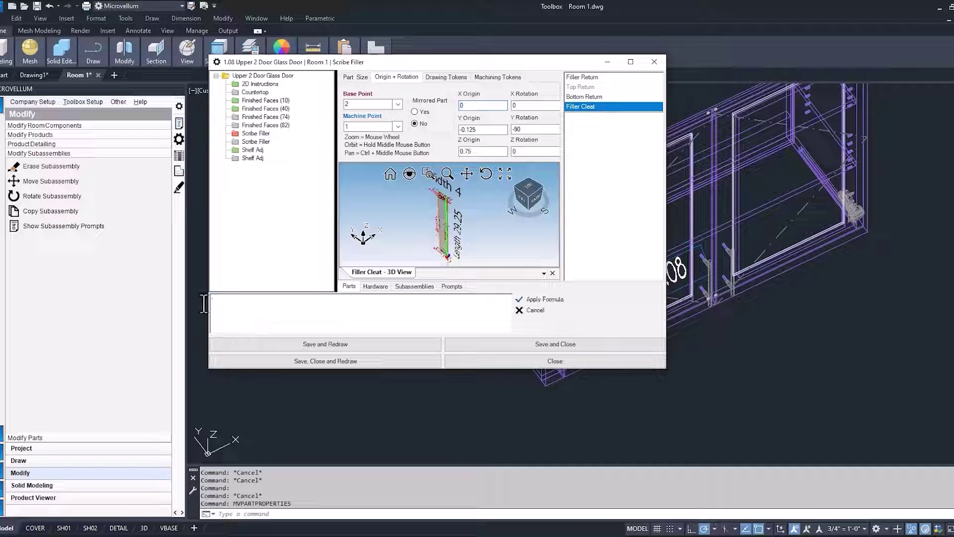
text(75)
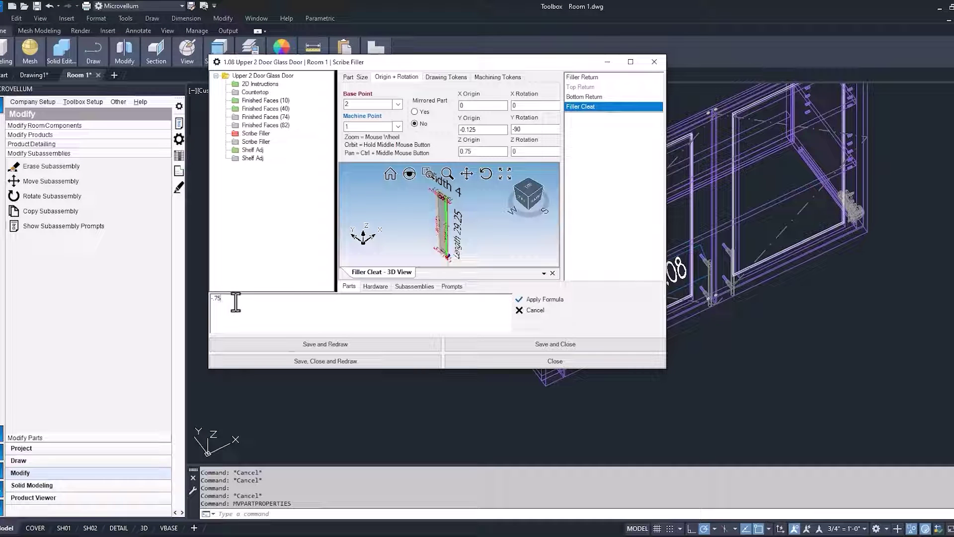
double_click(224, 300)
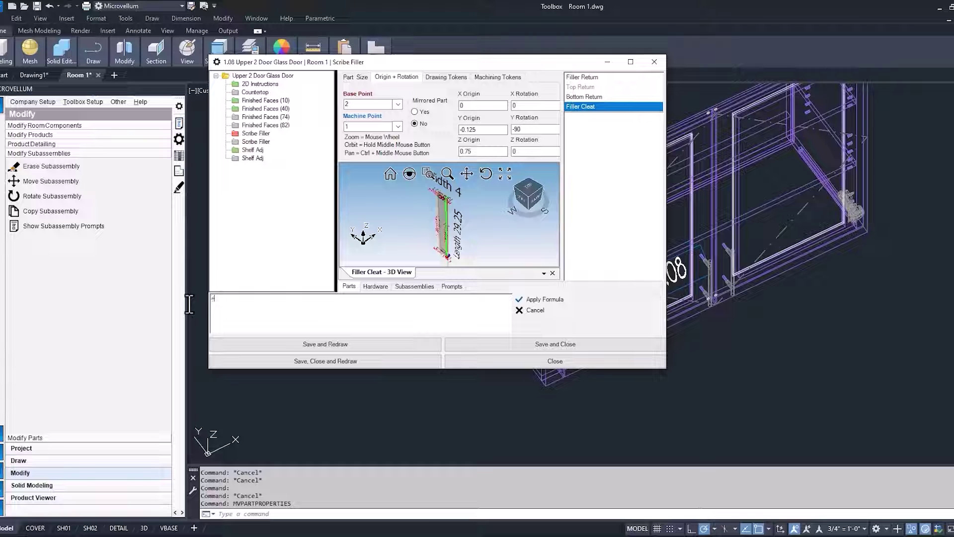
click(616, 299)
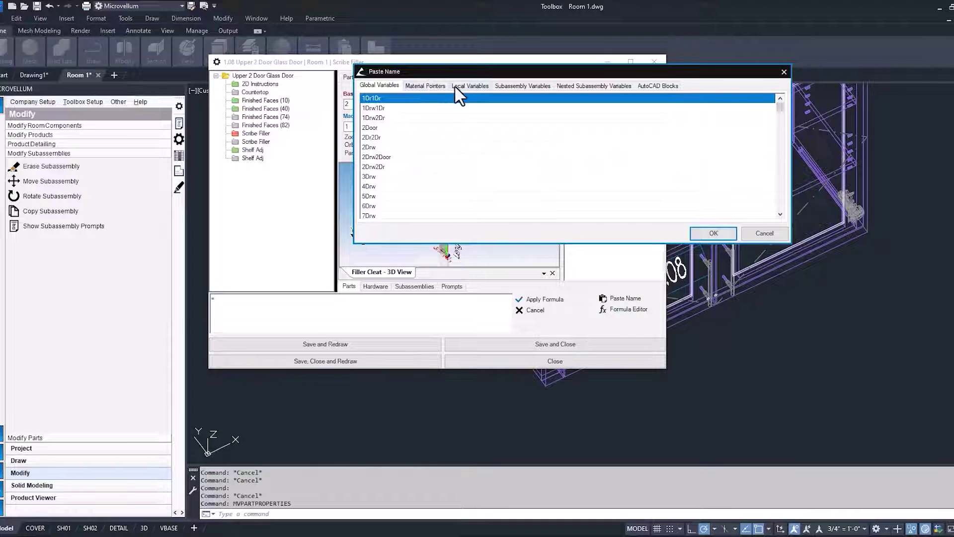
click(425, 85)
click(380, 214)
double_click(390, 193)
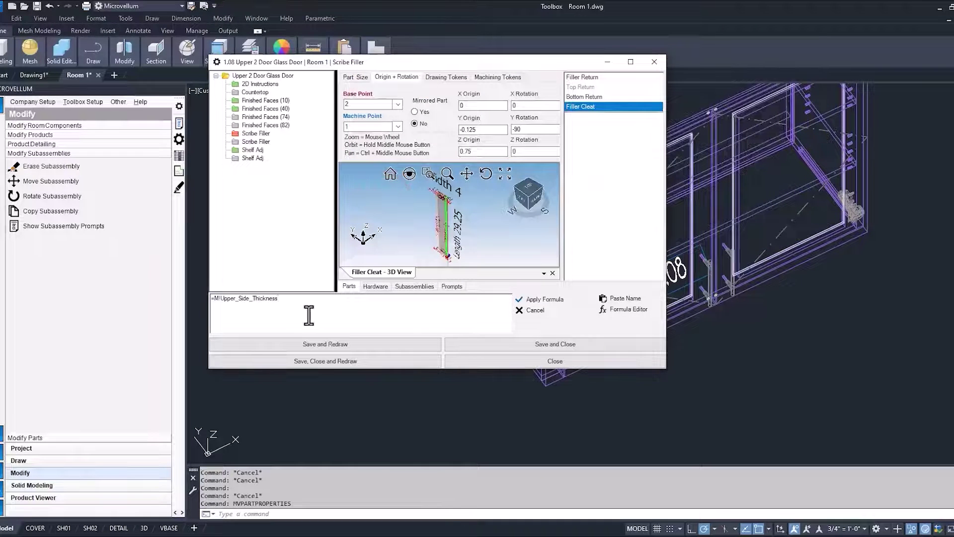
click(215, 298)
click(544, 298)
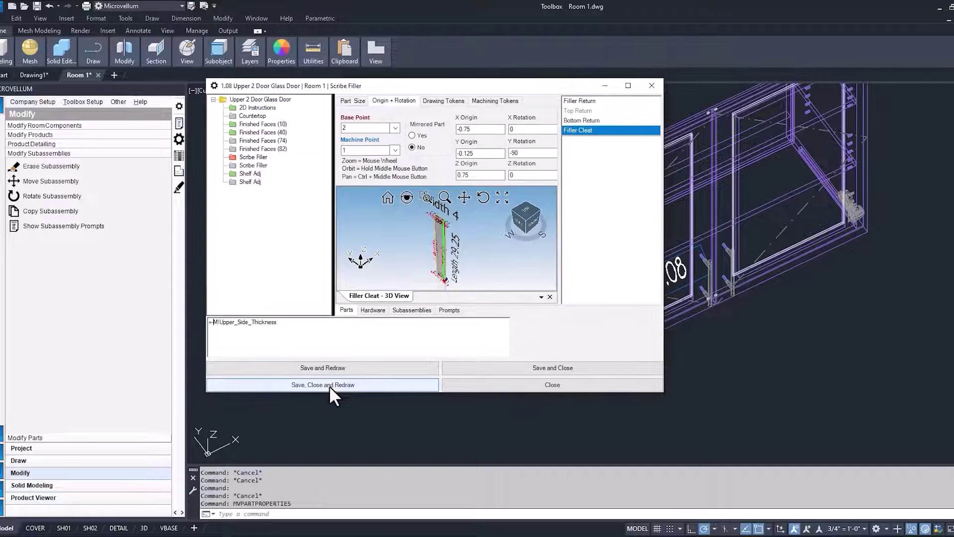
Save the Scribe Filler part changes to the current project row and redraw the cabinet.
click(329, 385)
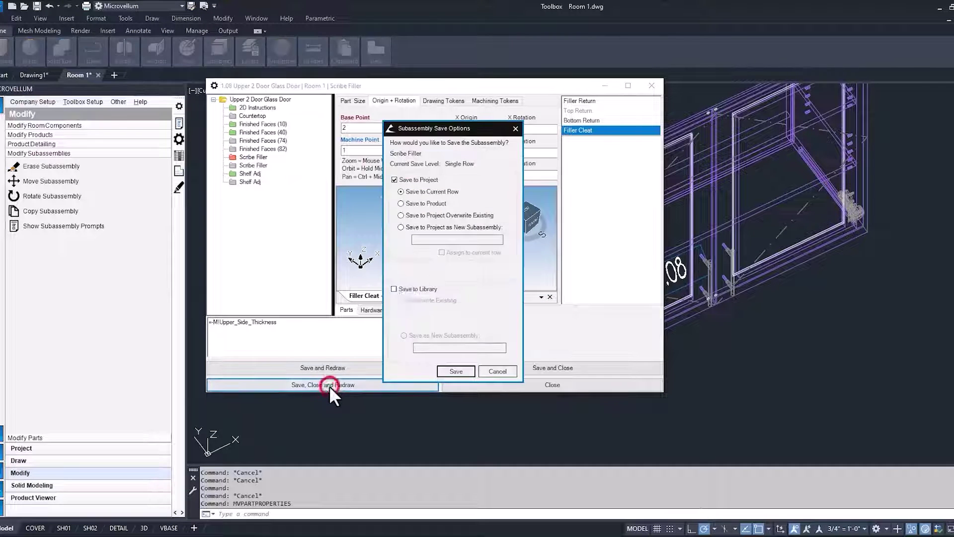
click(456, 372)
click(557, 297)
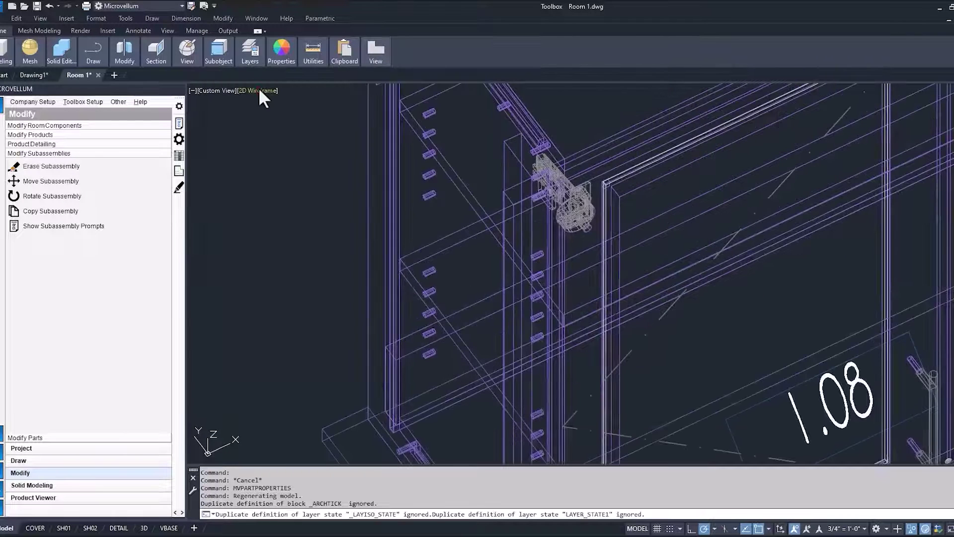
Shade the viewport in Conceptual style and orbit to inspect the filler corner from the side.
click(259, 91)
click(293, 127)
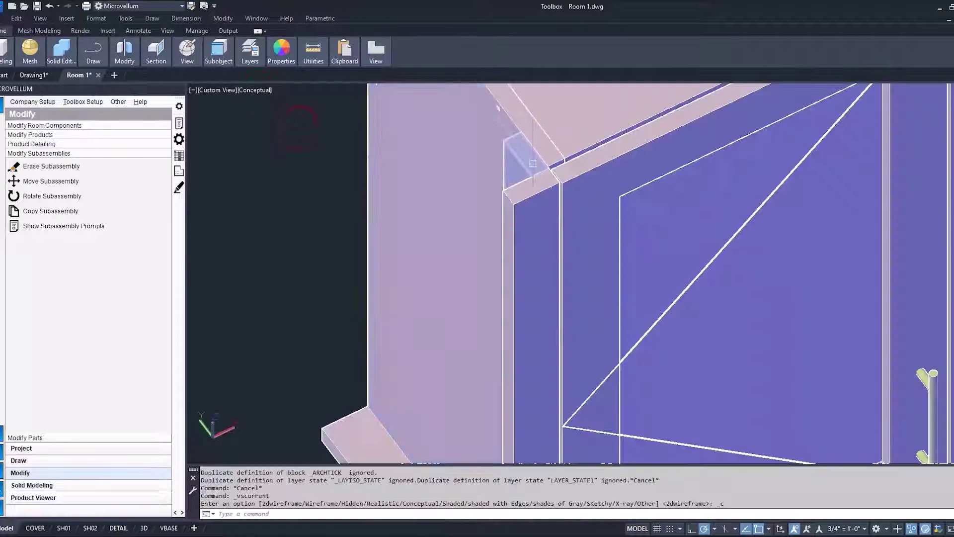
shift+middle_drag(507, 191, 534, 199)
scroll(534, 199, down, 3)
shift+middle_drag(519, 236, 476, 268)
scroll(522, 224, down, 3)
click(179, 139)
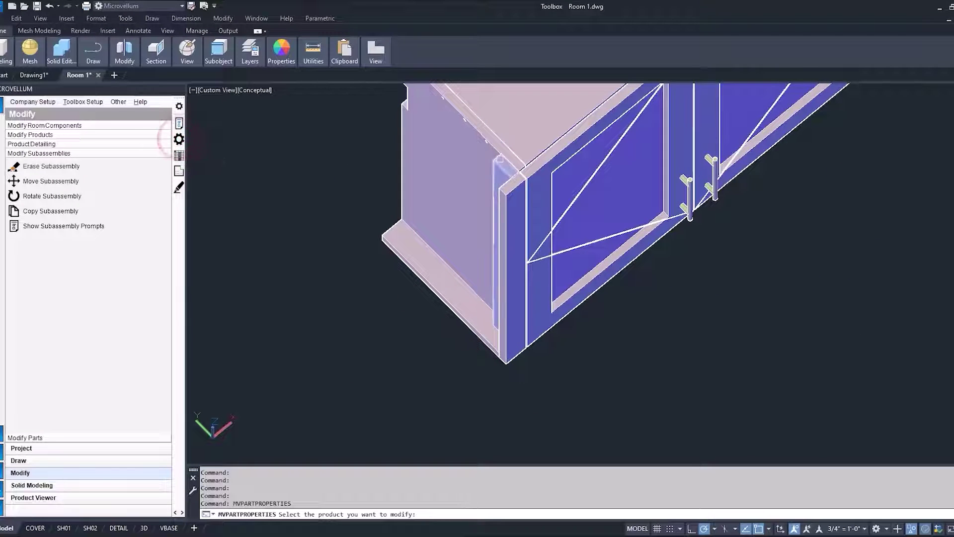
click(499, 167)
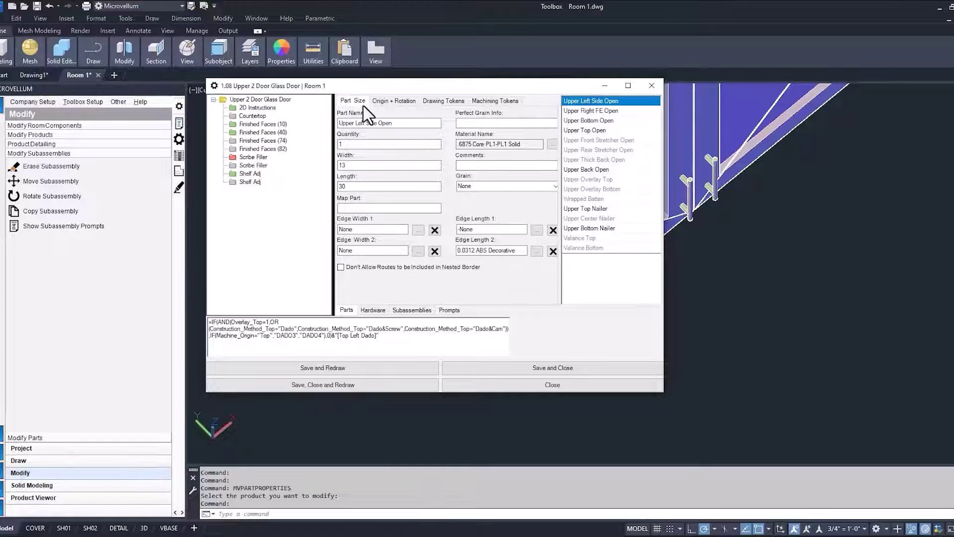
click(253, 156)
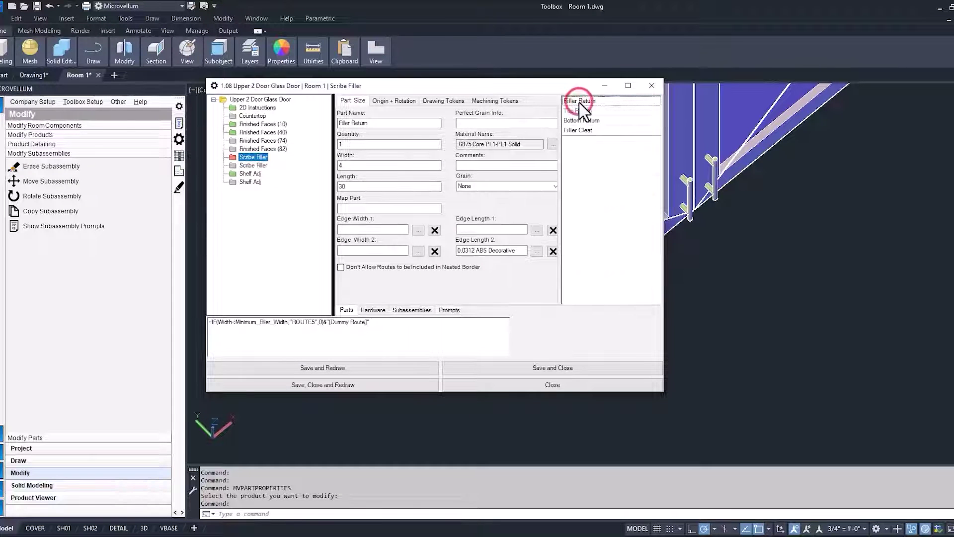
click(579, 131)
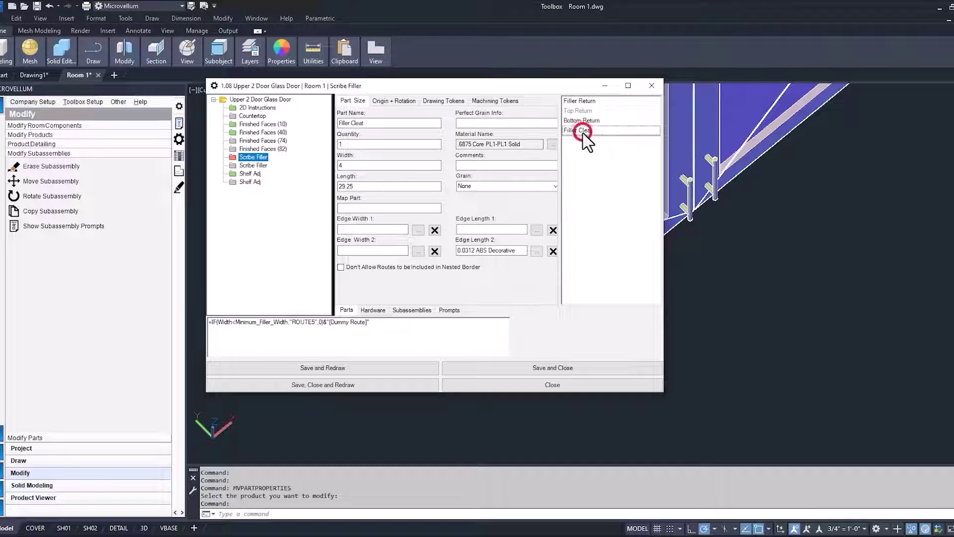
click(526, 145)
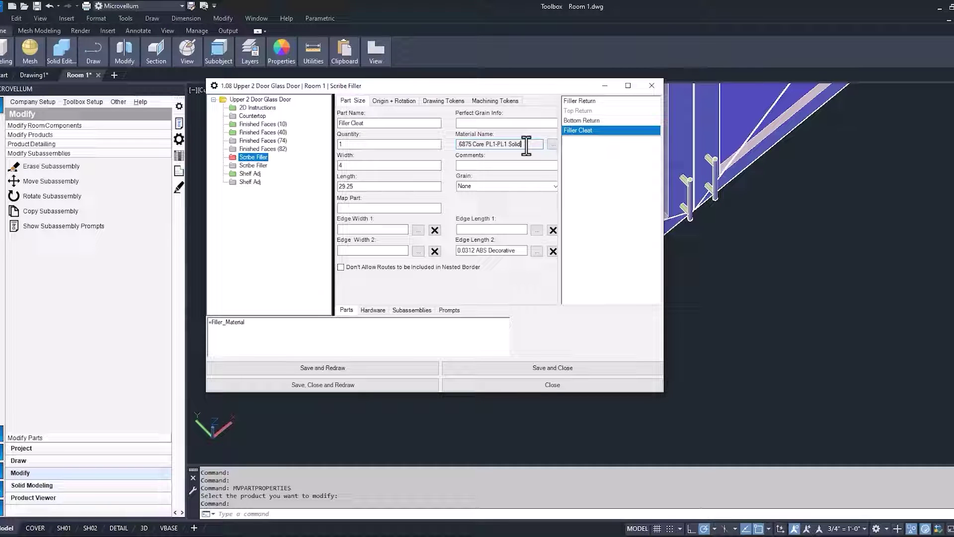
click(539, 384)
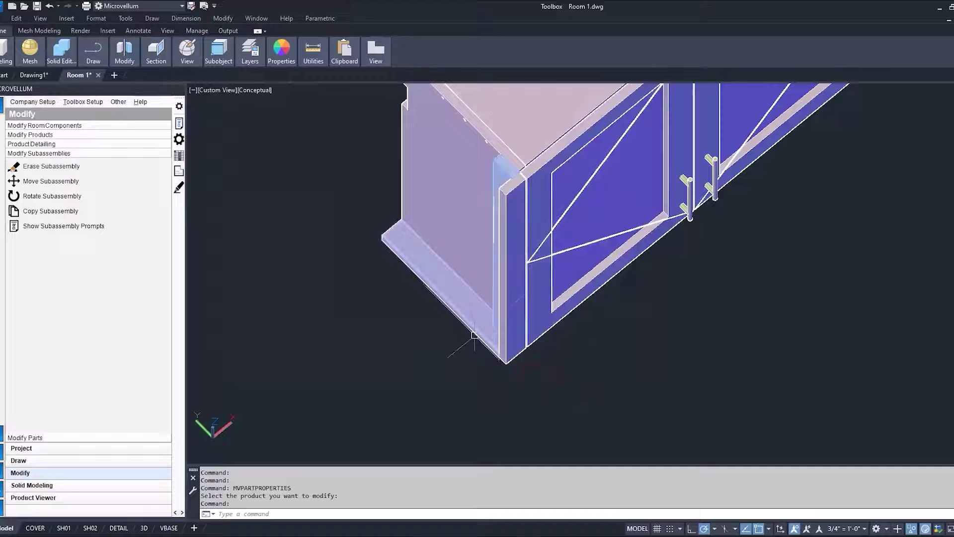
Open the cabinet's design data and show the Scribe Filler subassembly's parts list.
click(179, 154)
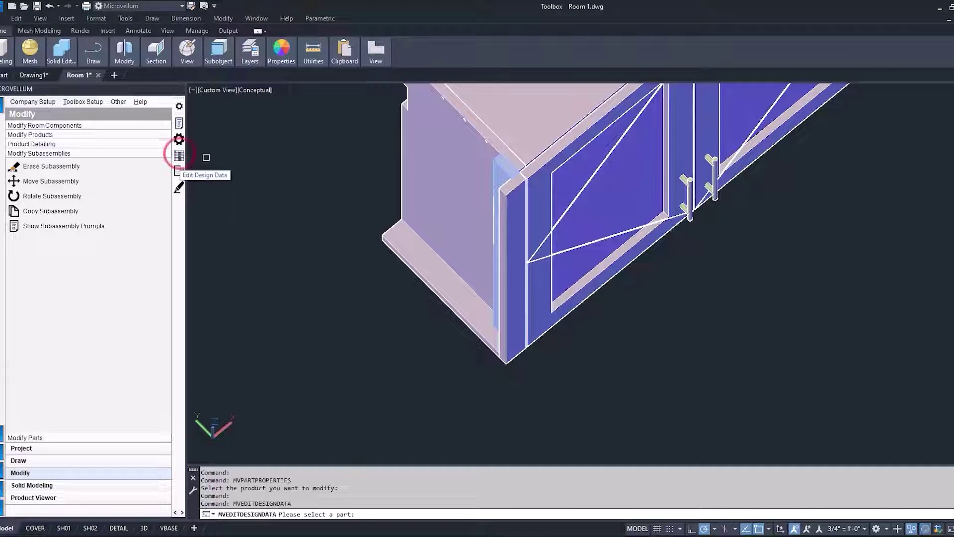
click(479, 133)
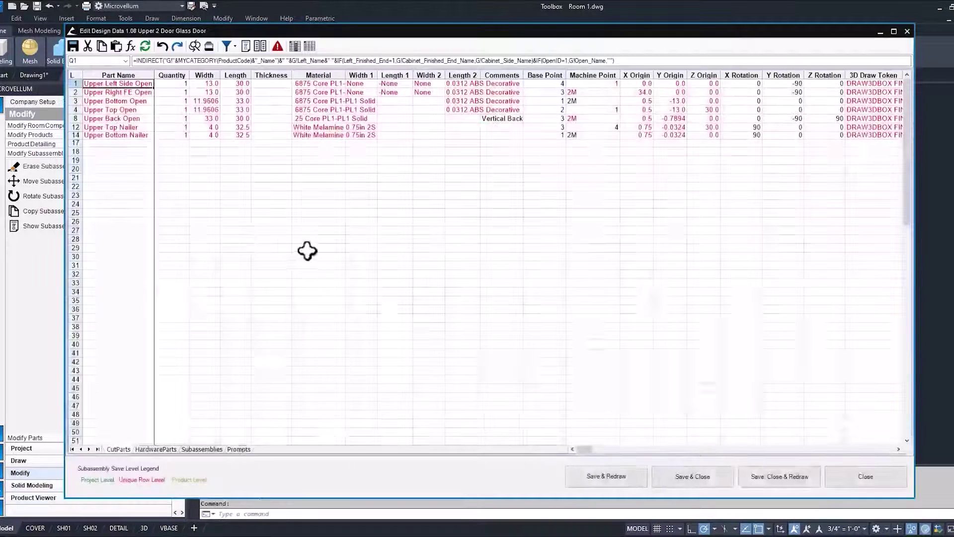
click(201, 448)
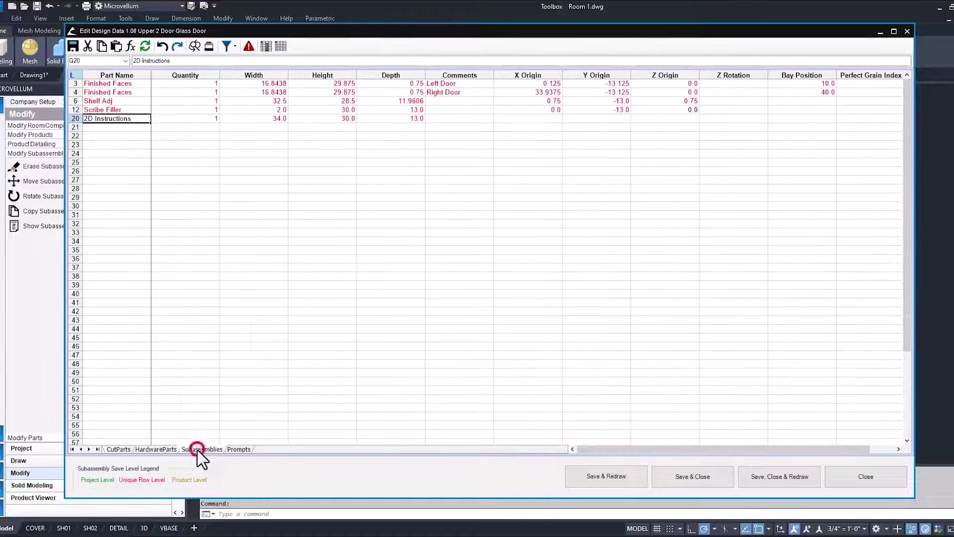
click(106, 110)
right_click(109, 111)
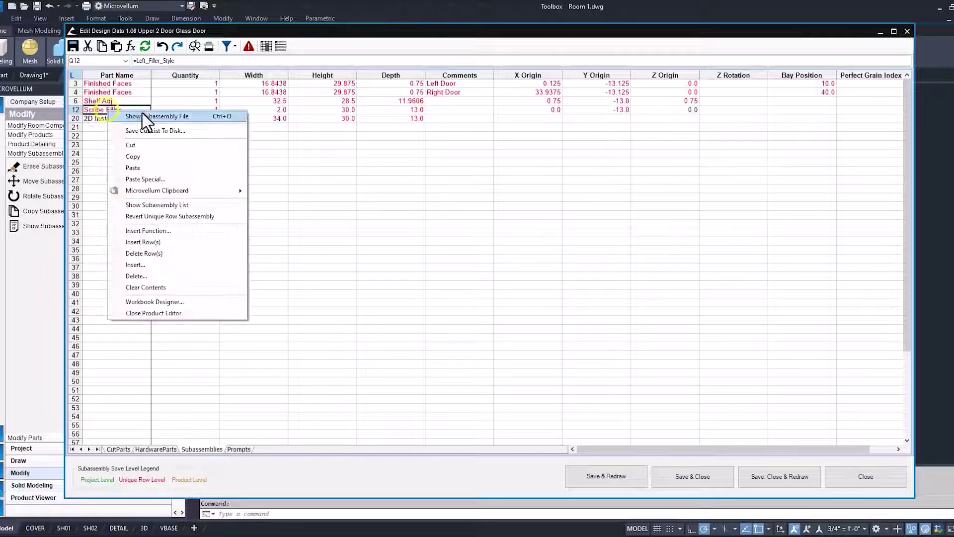
click(147, 115)
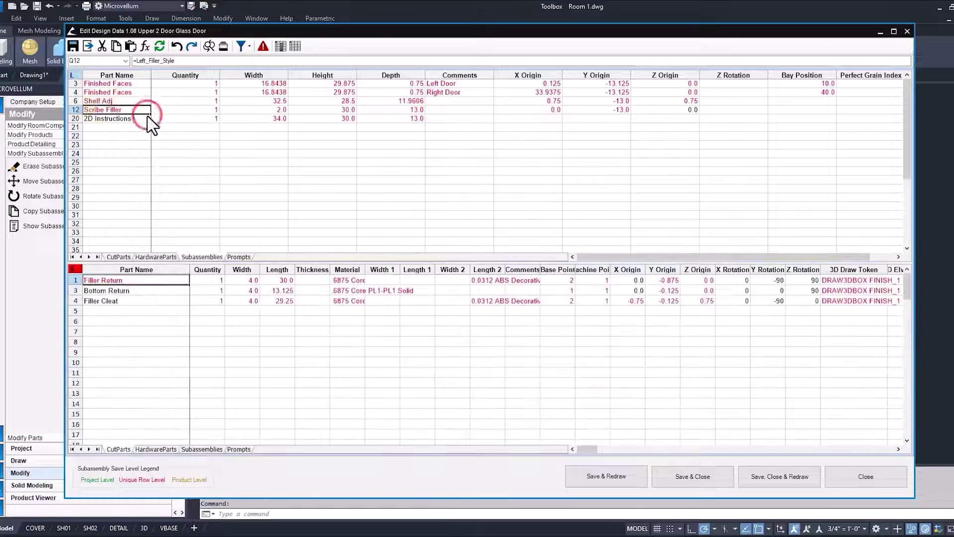
Paste a copy of the Filler Return part into empty row 5.
click(167, 304)
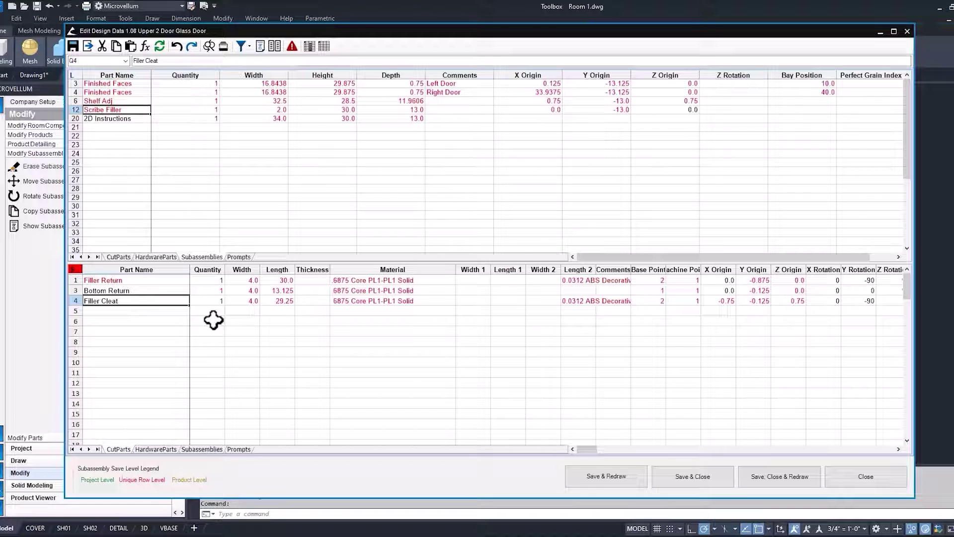
drag(577, 449, 259, 359)
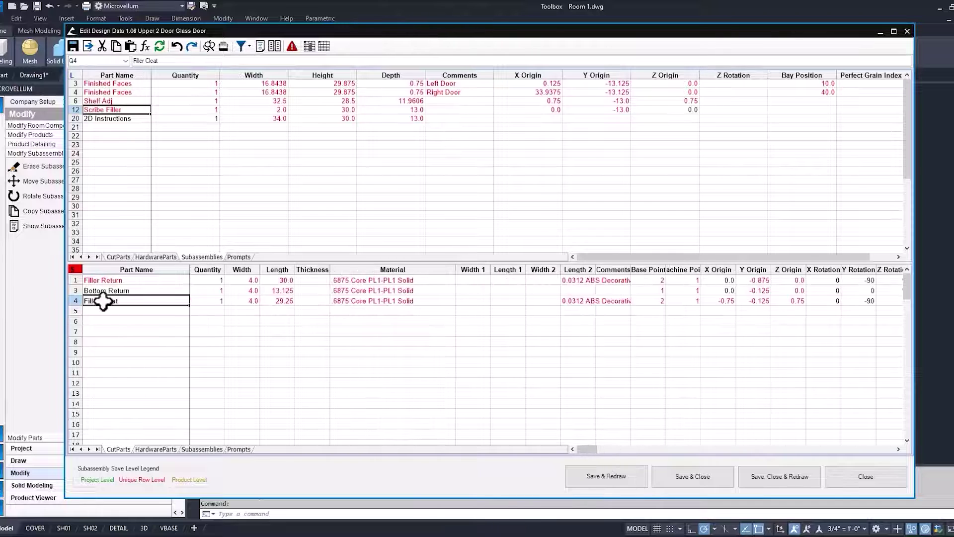
click(74, 280)
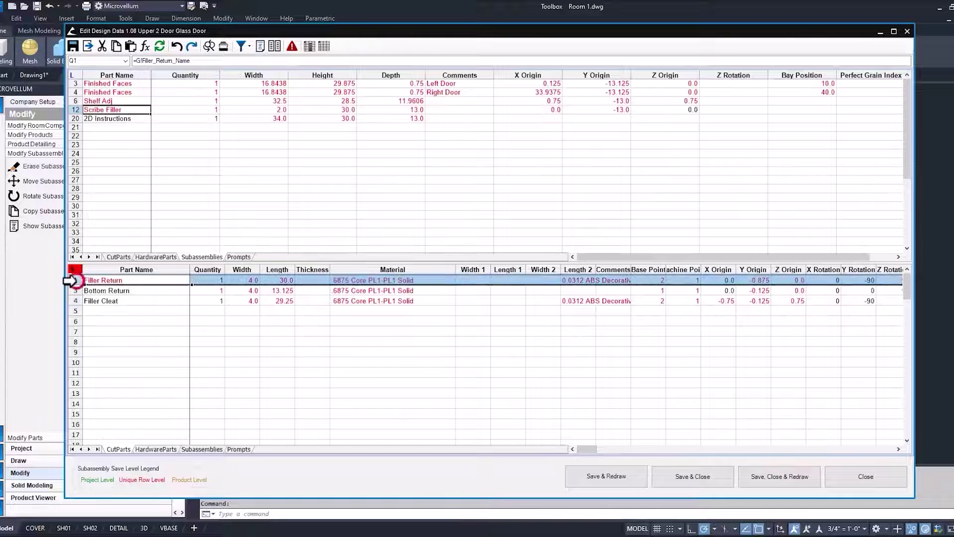
click(74, 310)
key(ctrl+v)
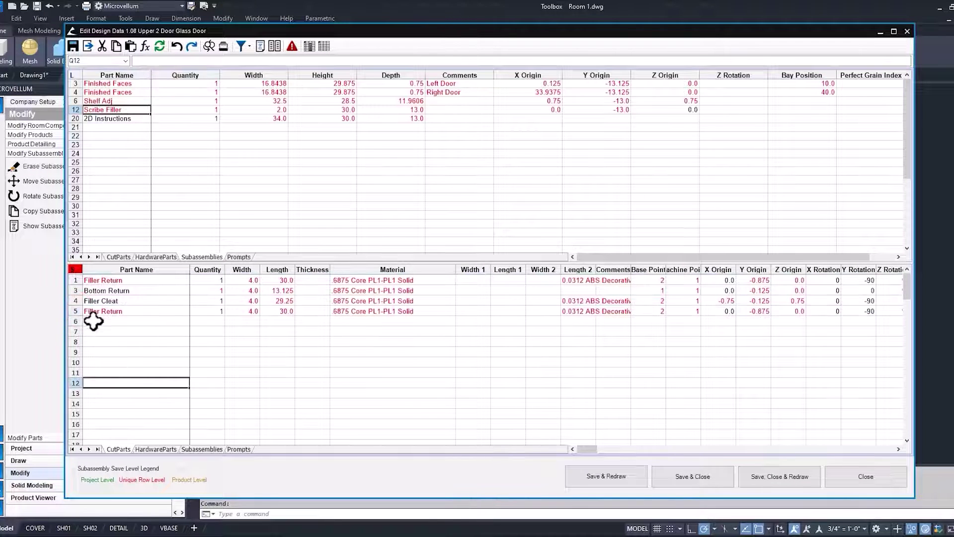
Delete the duplicated Filler Return row 5, leaving three parts, and check the empty Material cells.
click(74, 311)
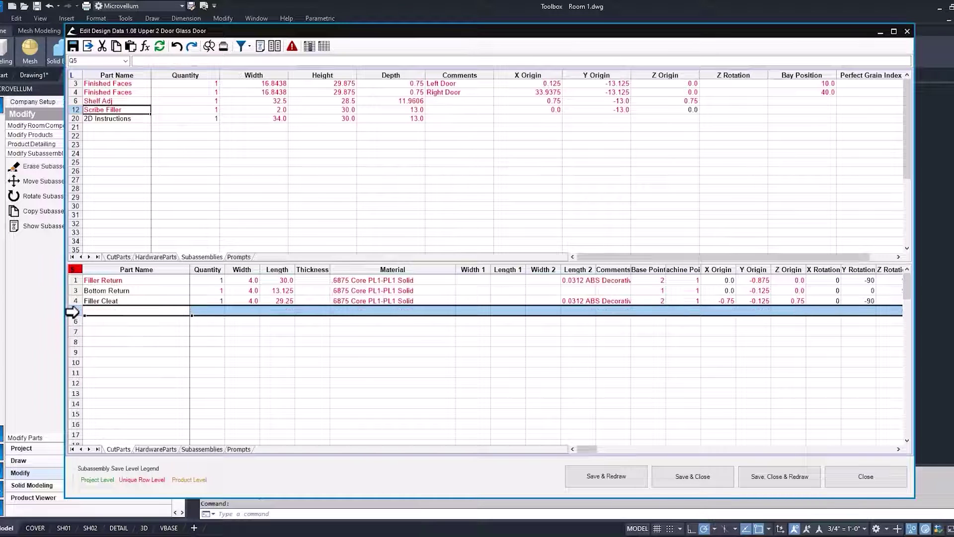
key(Delete)
click(105, 291)
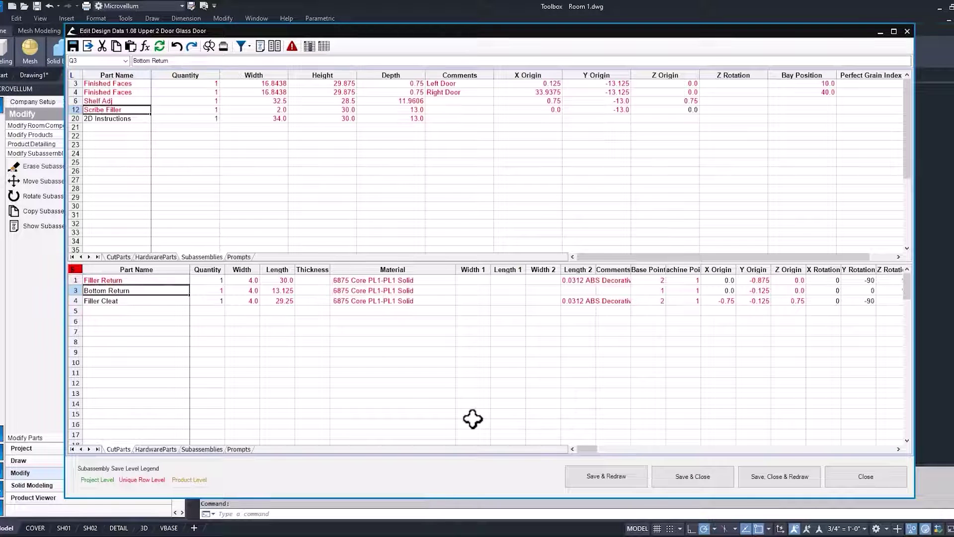
drag(393, 31, 394, 33)
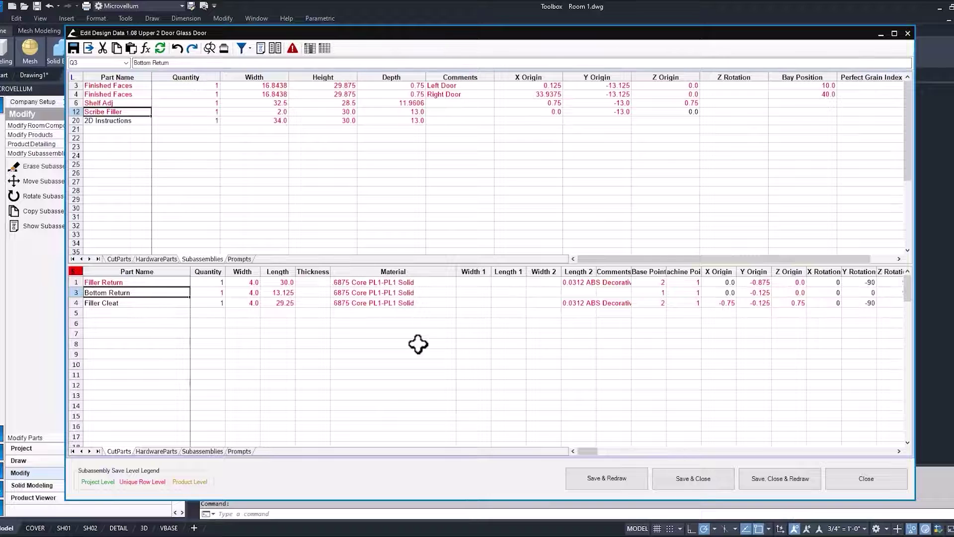
click(398, 312)
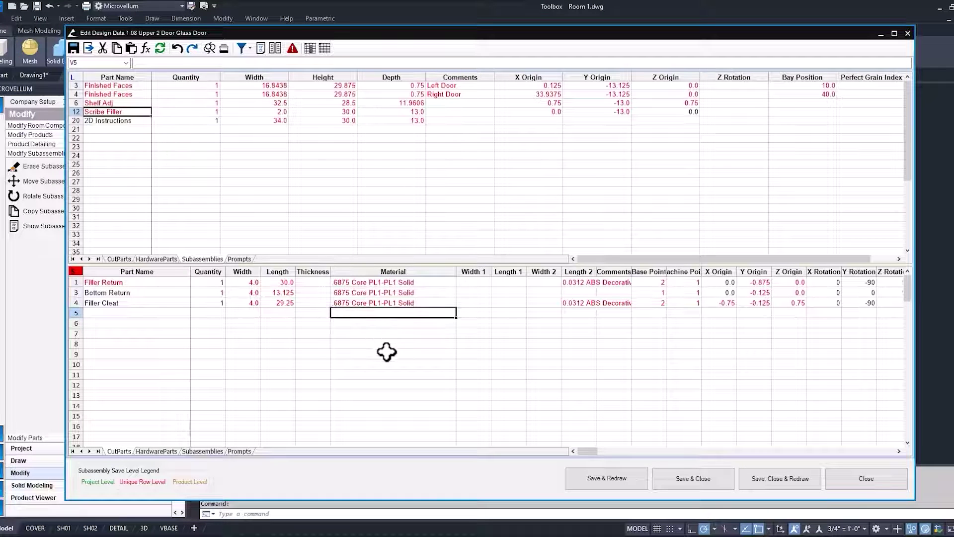
click(364, 344)
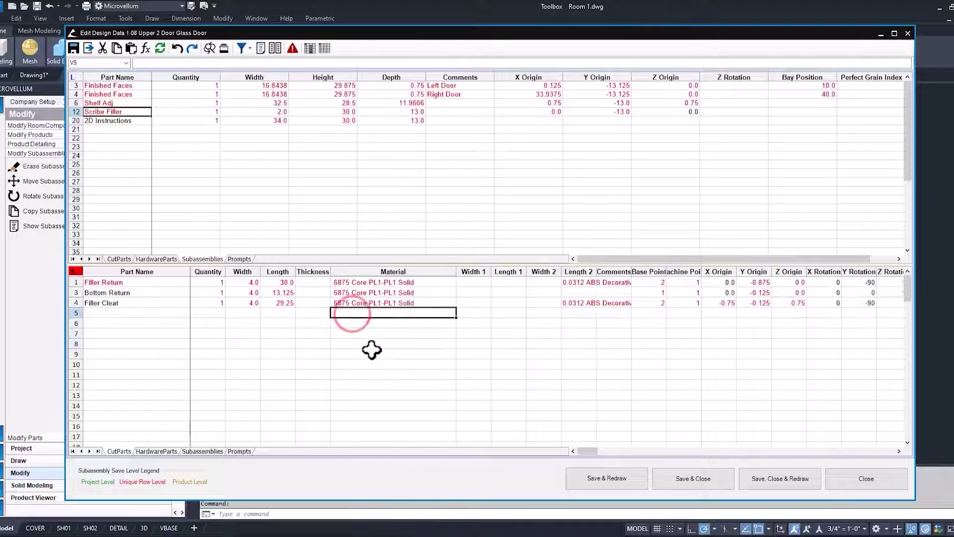